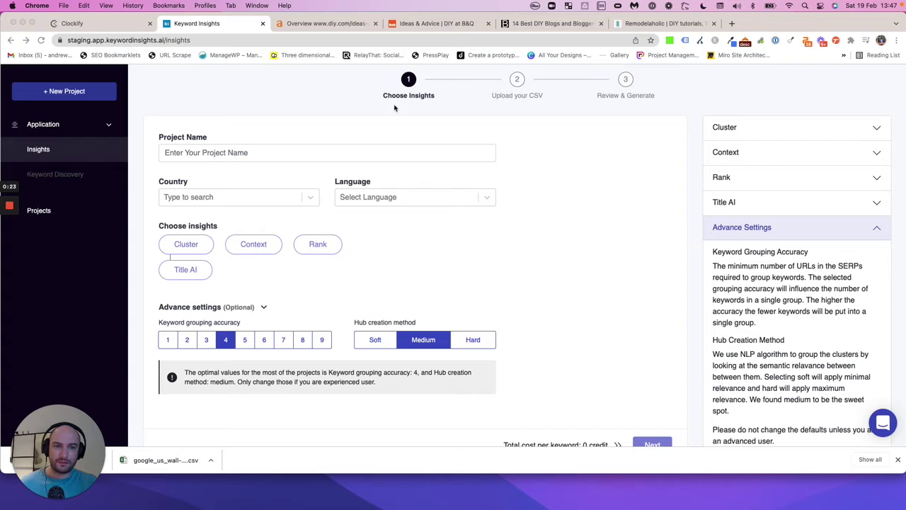
# Step: Open Ahrefs' Keywords Explorer from the dashboard with an empty Google US search
pyautogui.click(331, 24)
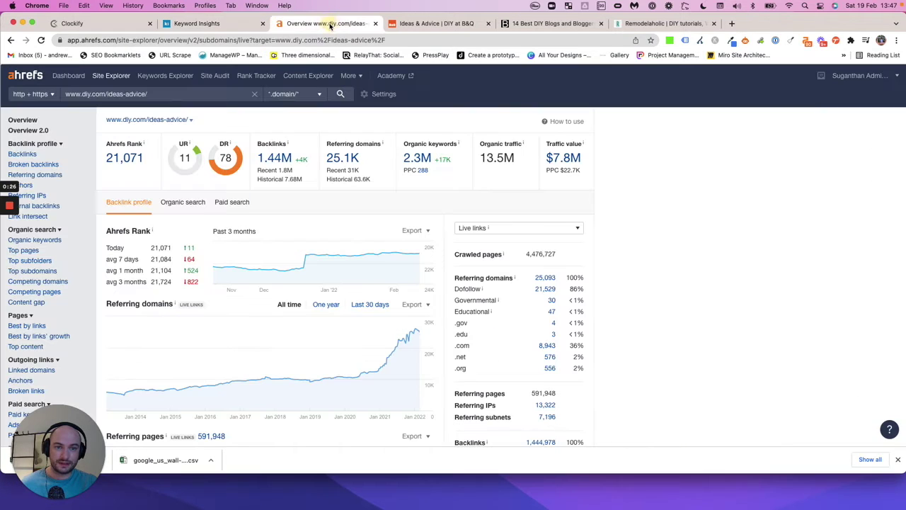
pyautogui.click(70, 75)
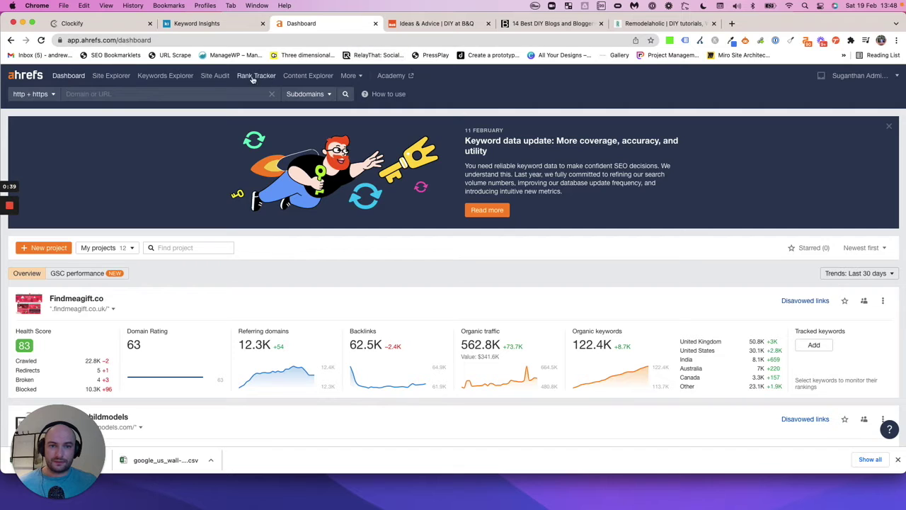
pyautogui.click(163, 77)
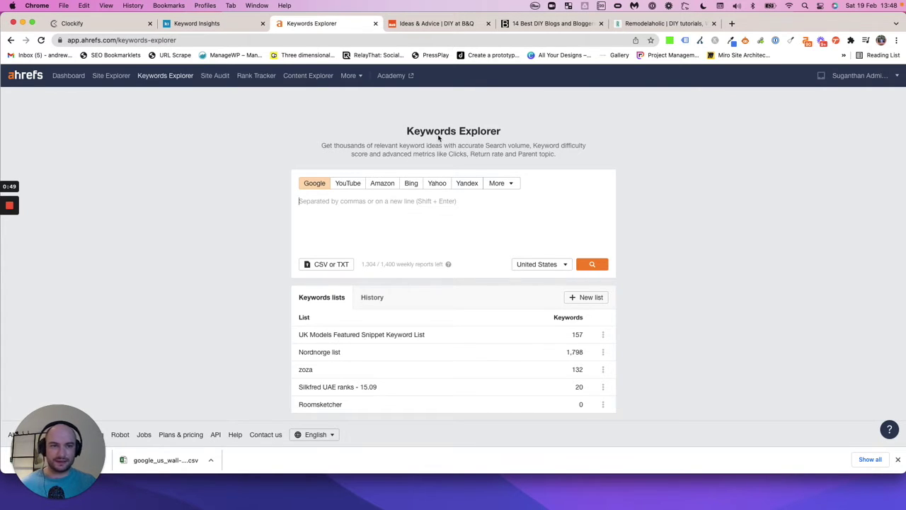
# Step: Glance at B&Q's diy.com homepage, then return to Ahrefs' Keywords Explorer
pyautogui.click(425, 23)
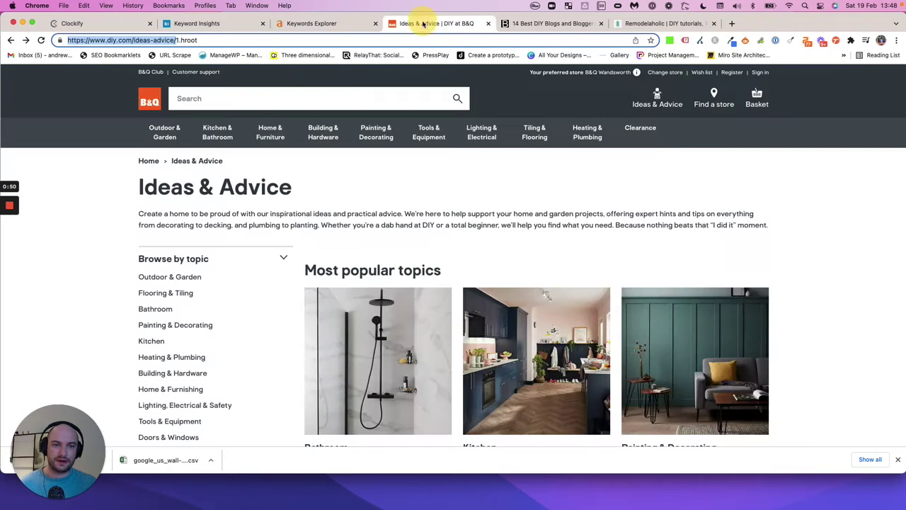
pyautogui.click(147, 98)
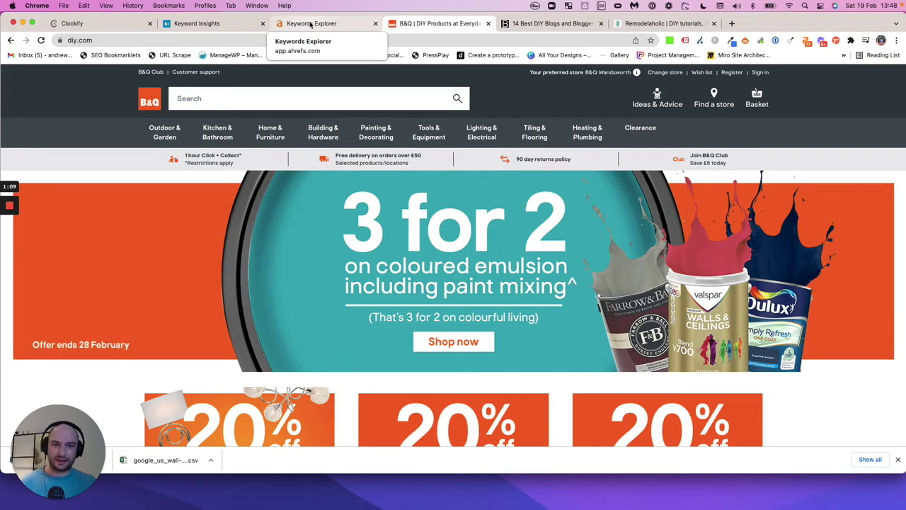
pyautogui.click(310, 25)
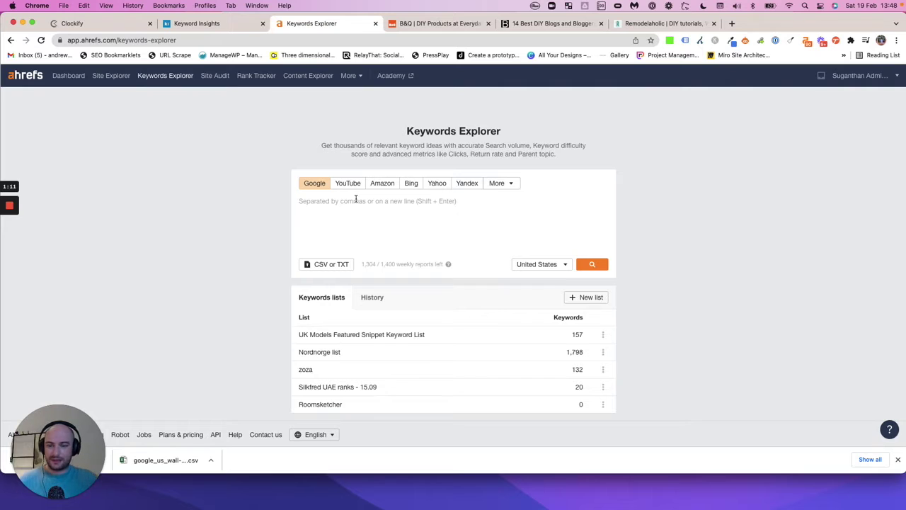
# Step: Search Keywords Explorer for the seeds 'wall paint' and 'screws' and show matching terms
pyautogui.click(356, 198)
pyautogui.write('wall pa')
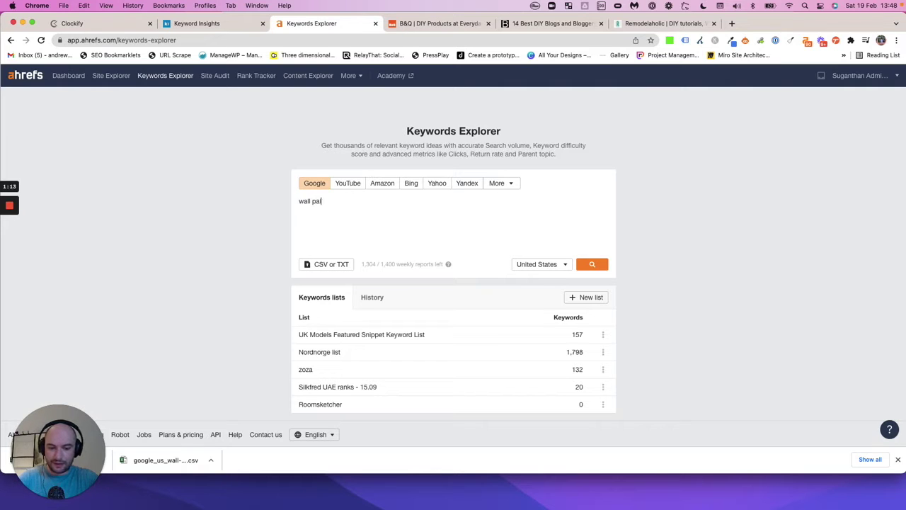
pyautogui.write('int')
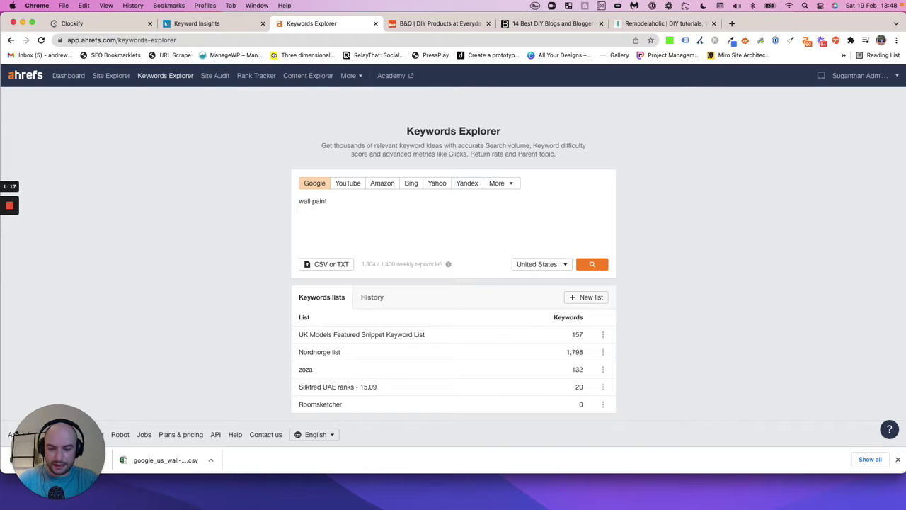
pyautogui.press('Return')
pyautogui.write('screw')
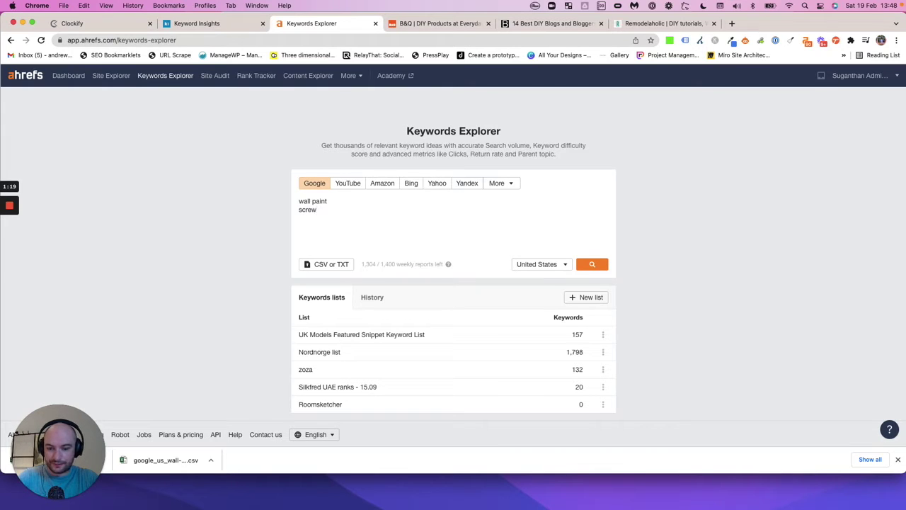
pyautogui.write('s')
pyautogui.press('Return')
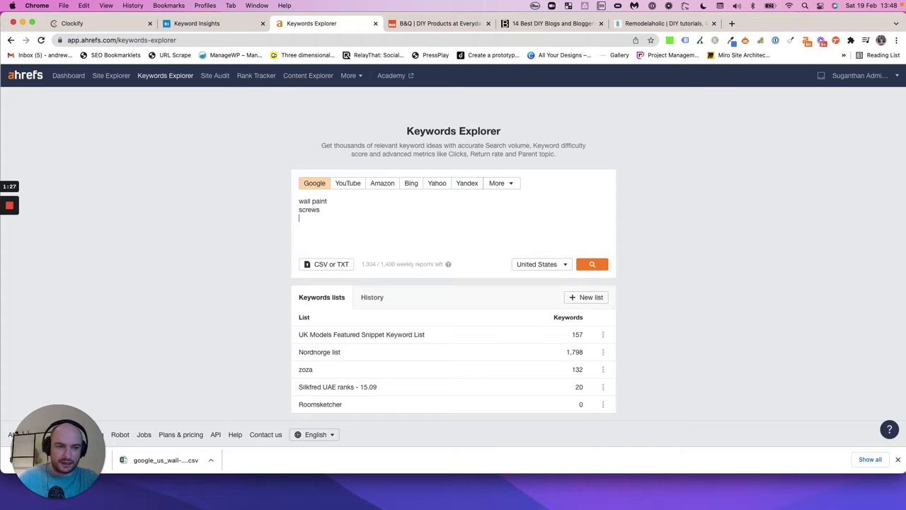
pyautogui.click(588, 262)
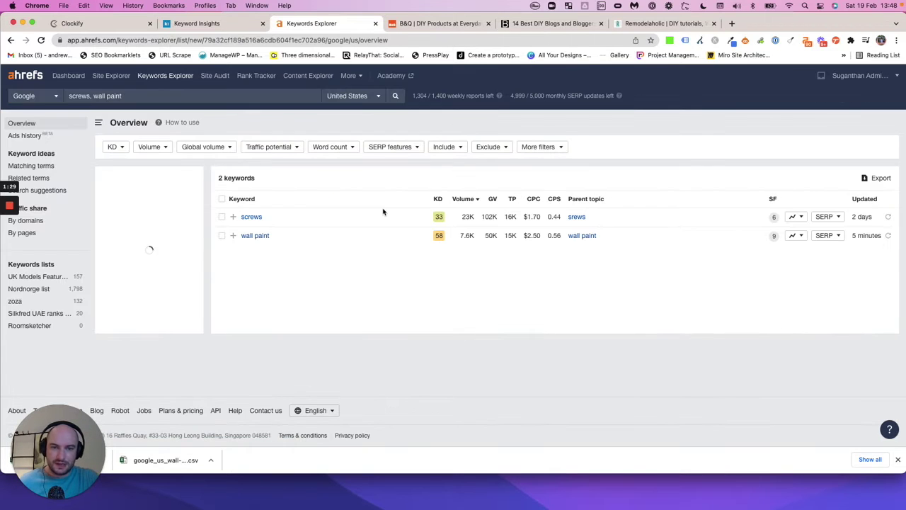
pyautogui.click(38, 166)
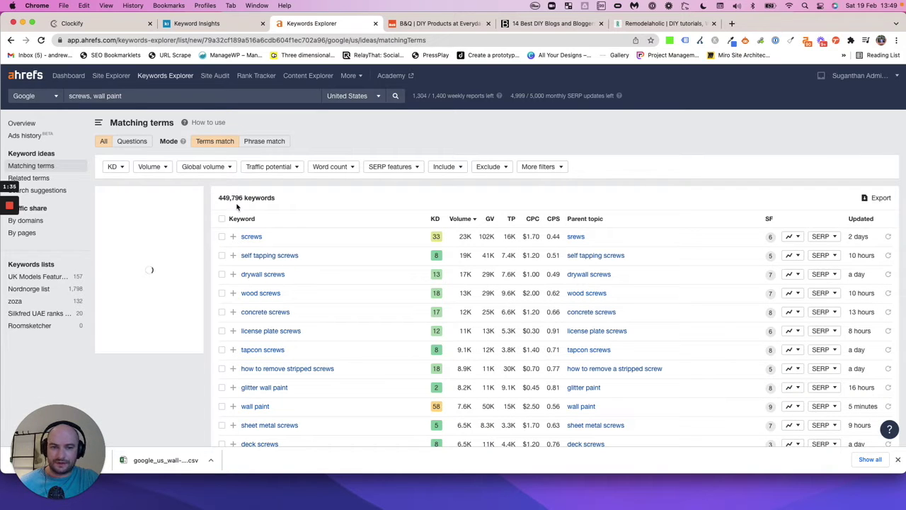
# Step: Check the CSV export options for the 449,796 matching terms without exporting
pyautogui.click(880, 198)
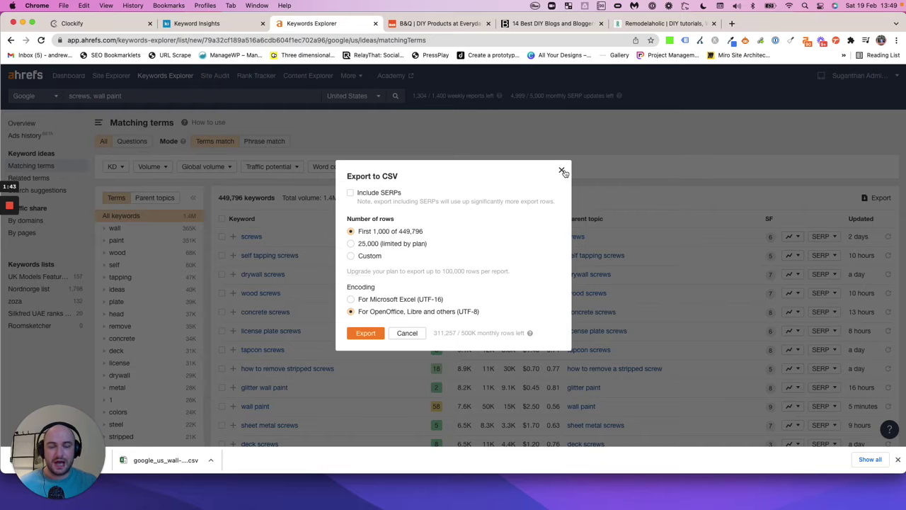
pyautogui.click(562, 172)
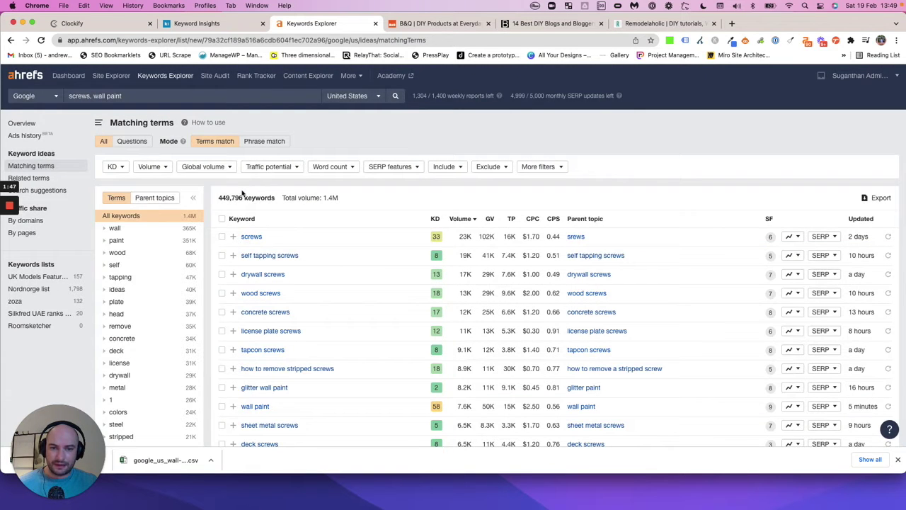
pyautogui.click(158, 168)
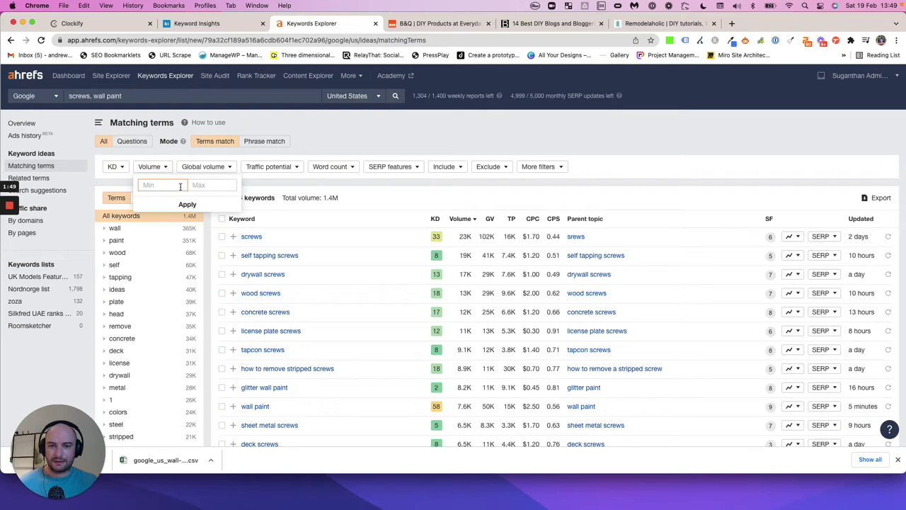
# Step: Filter matching terms to search volume 20–500, then start a fresh keyword search
pyautogui.write('20')
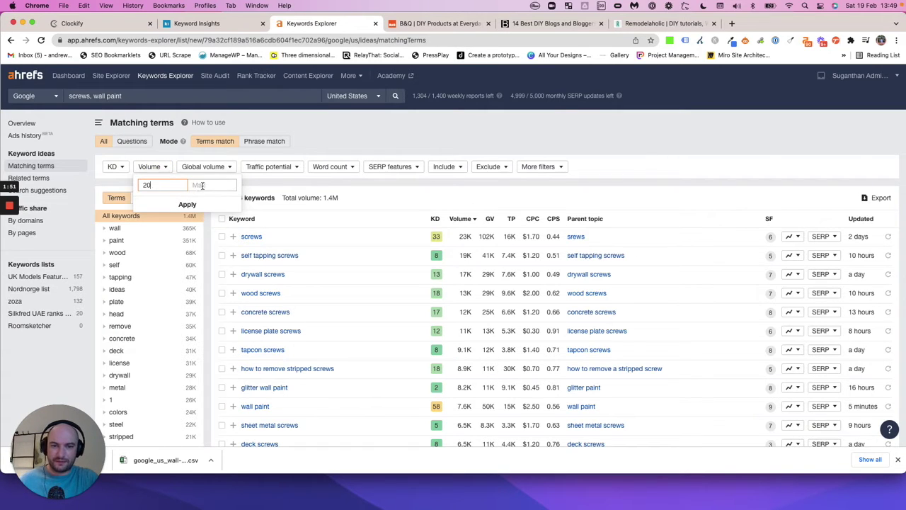
pyautogui.click(201, 186)
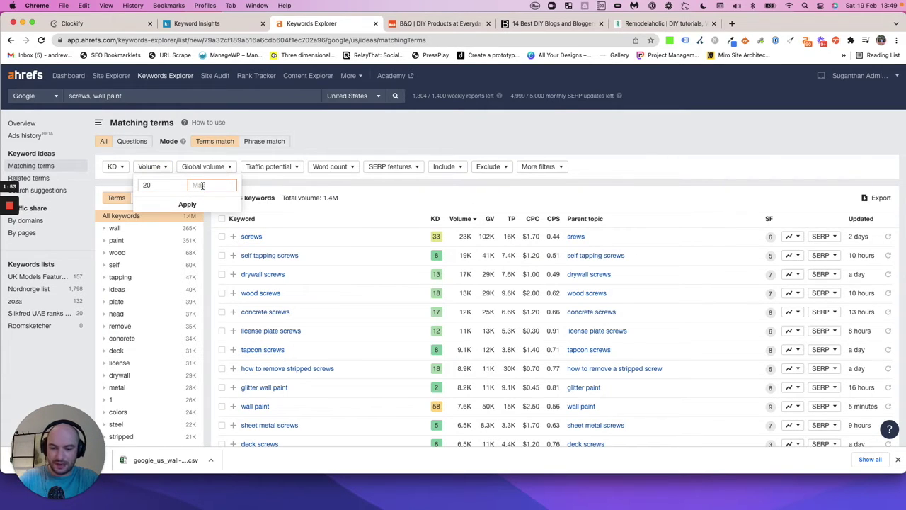
pyautogui.write('500')
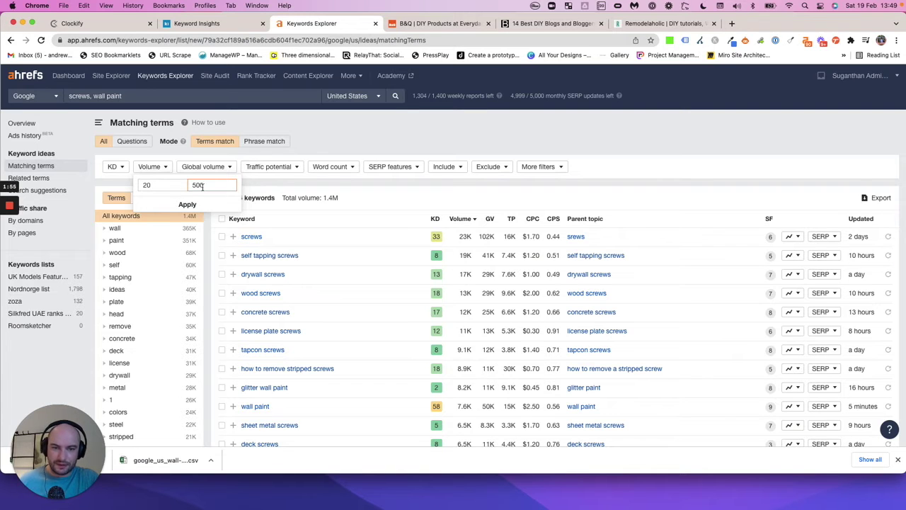
pyautogui.click(201, 204)
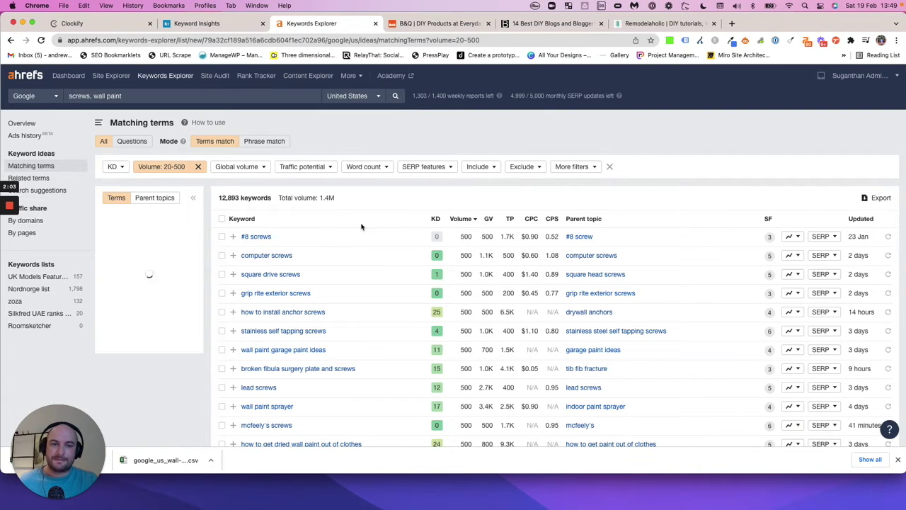
pyautogui.click(177, 75)
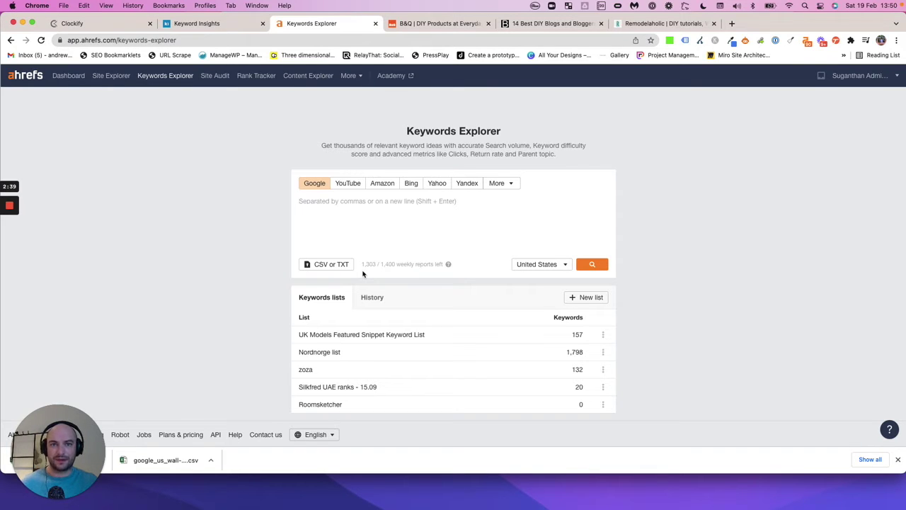
pyautogui.click(412, 27)
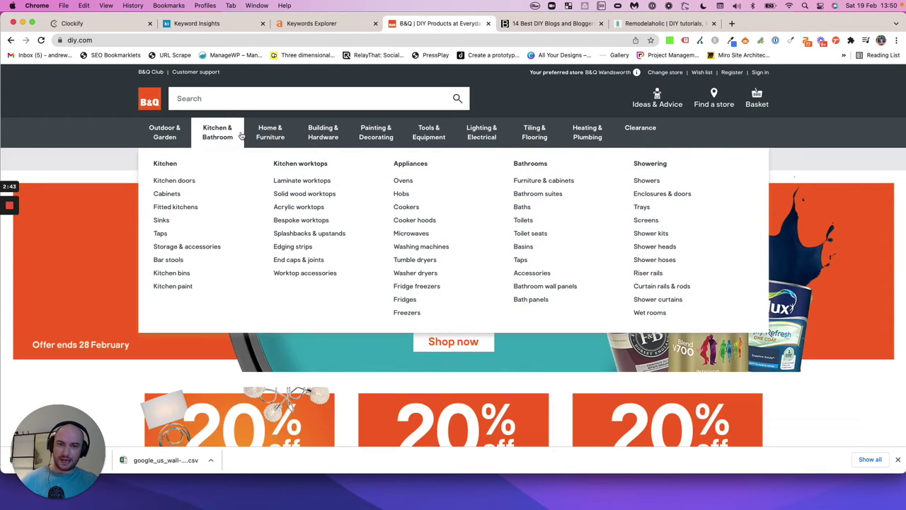
pyautogui.click(127, 40)
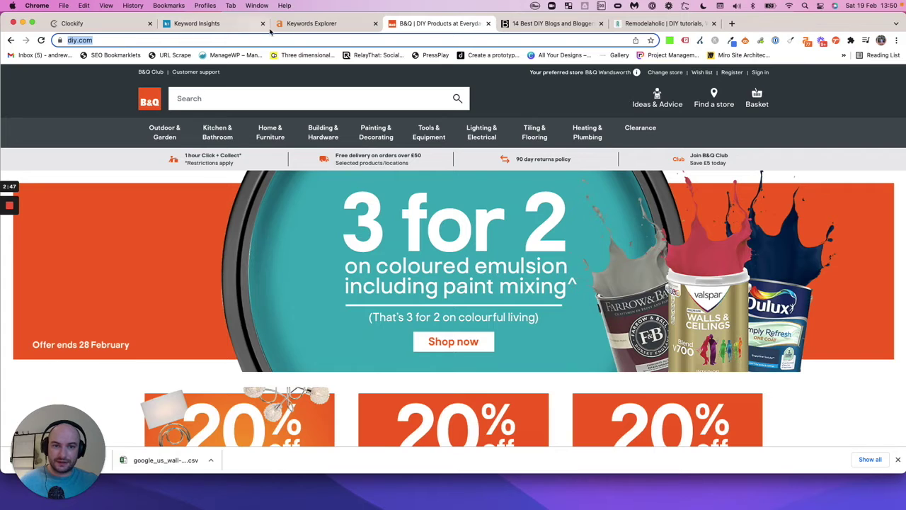
pyautogui.click(302, 27)
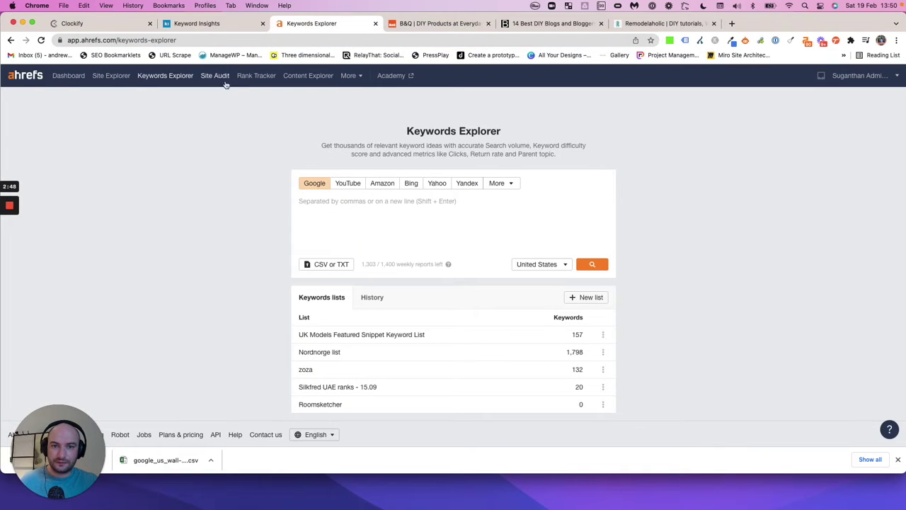
pyautogui.click(73, 76)
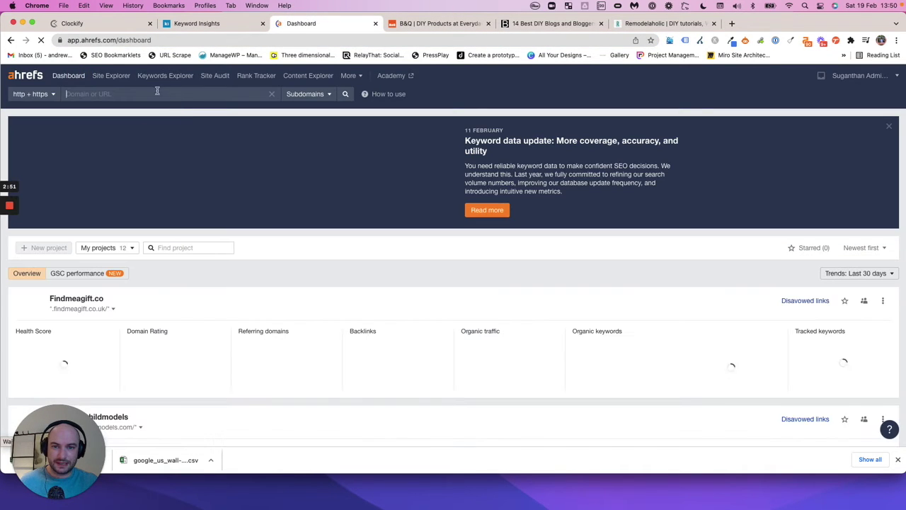
# Step: Look up diy.com and open its organic keywords report, about 1,389,984 UK keywords
pyautogui.write('https://www.diy.com/')
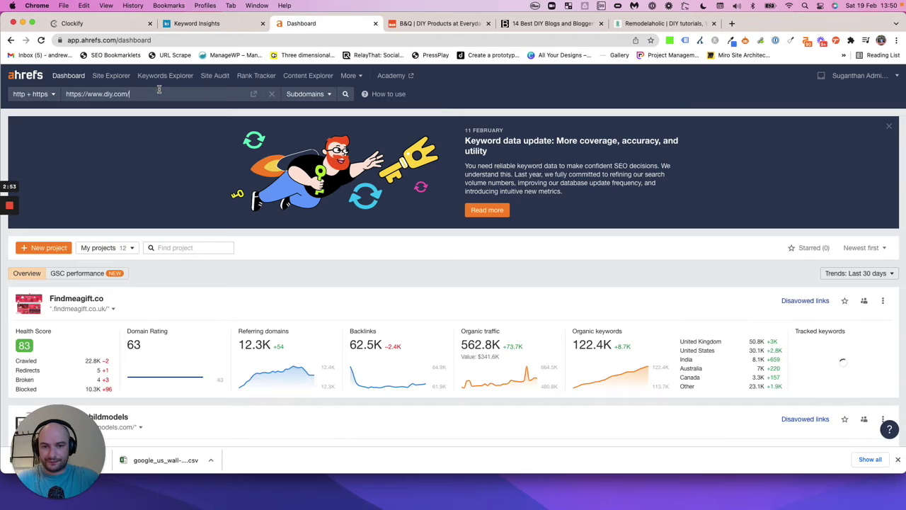
pyautogui.press('Return')
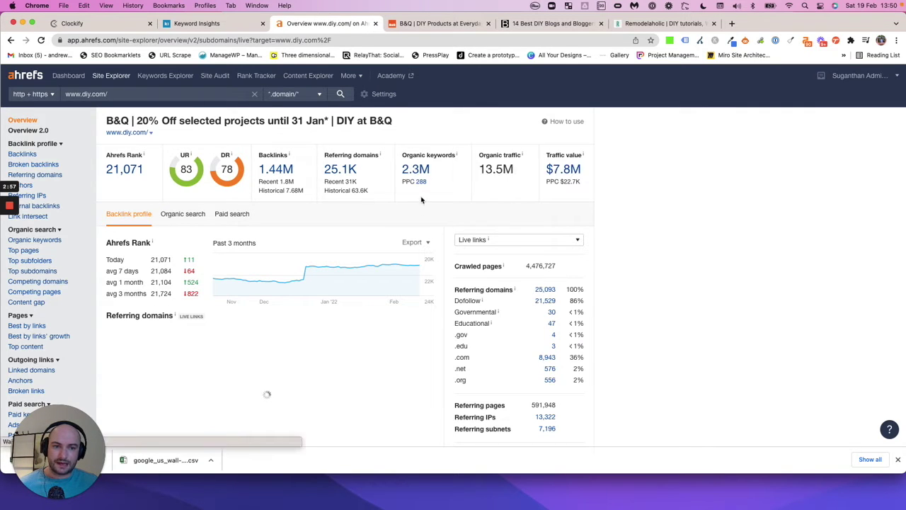
pyautogui.click(417, 172)
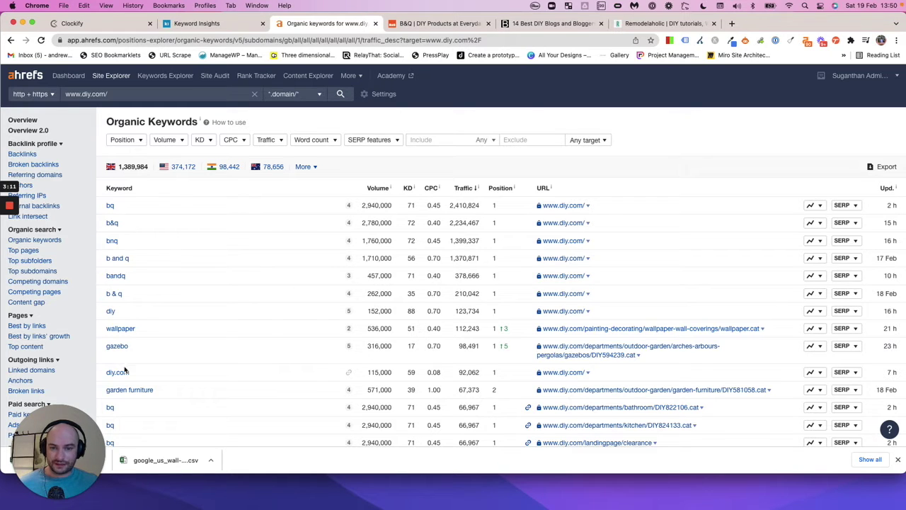
# Step: Filter diy.com's organic keywords to positions 2–40 and quick-export the first 1000 as CSV
pyautogui.click(139, 141)
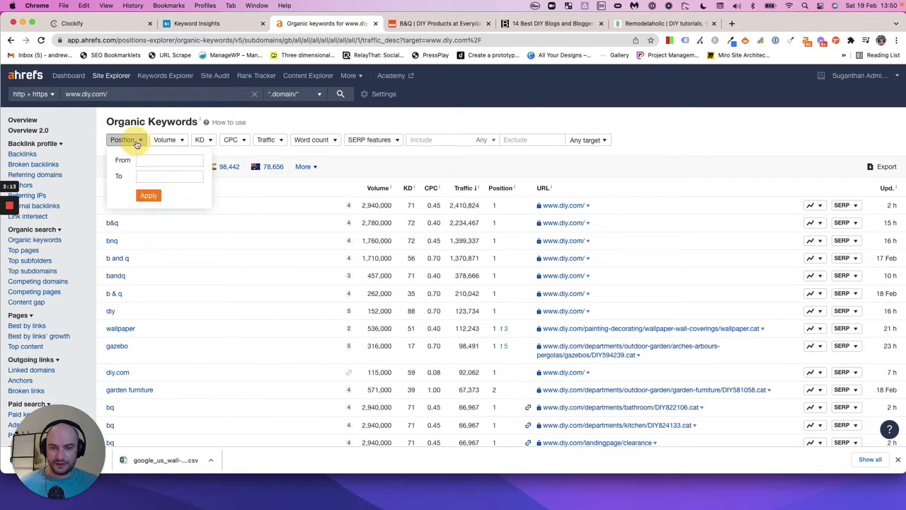
pyautogui.click(591, 161)
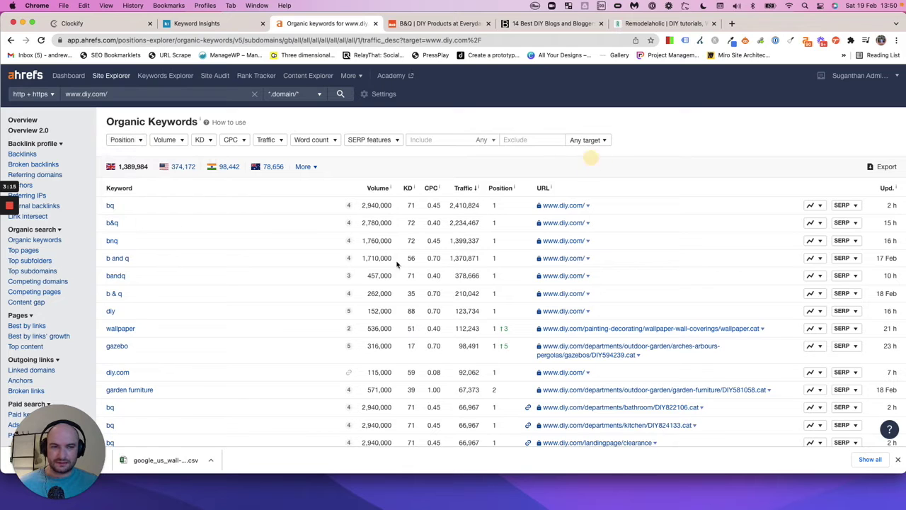
pyautogui.click(122, 140)
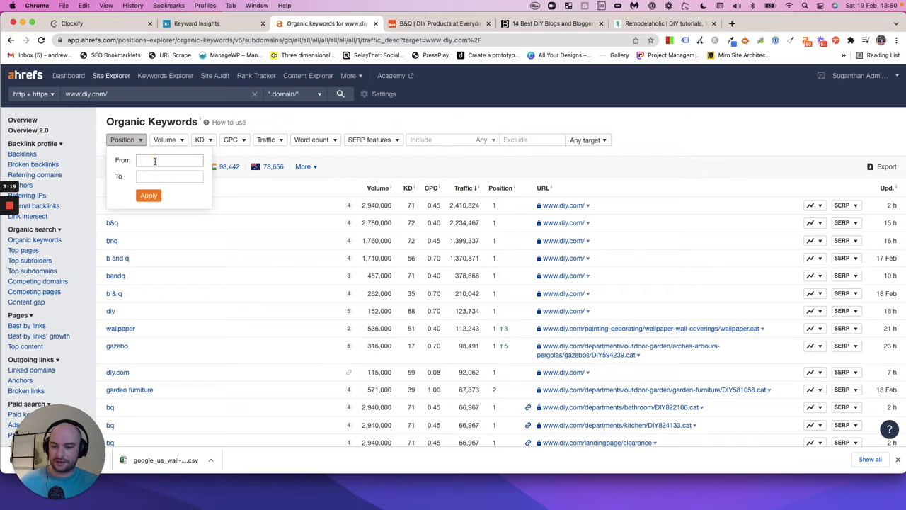
pyautogui.write('2')
pyautogui.click(155, 175)
pyautogui.write('40')
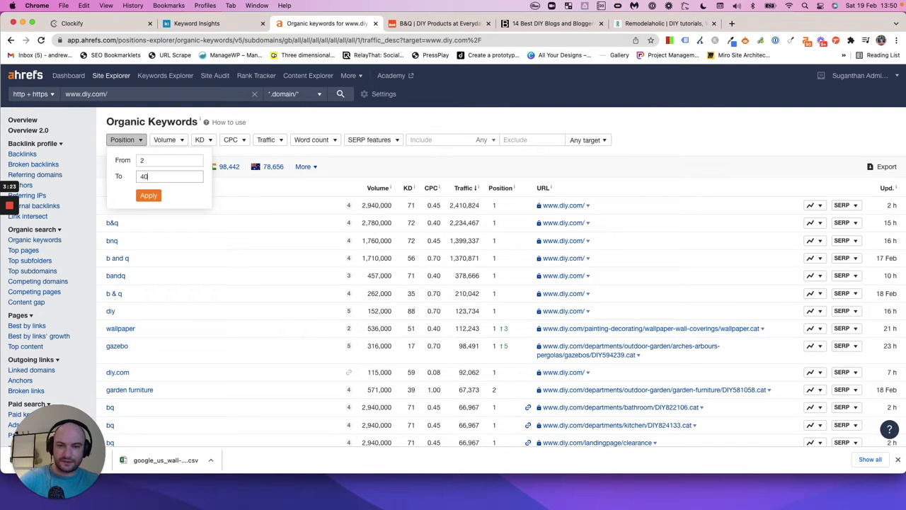
pyautogui.click(148, 195)
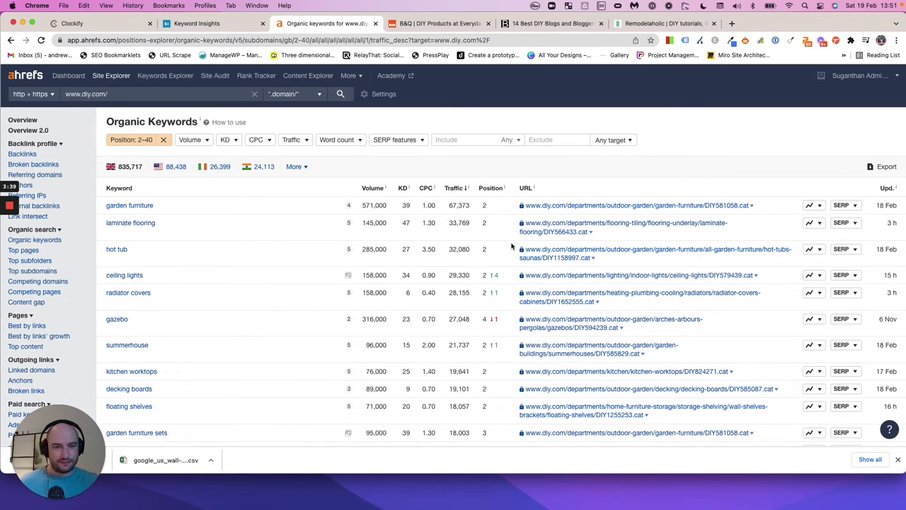
pyautogui.click(875, 167)
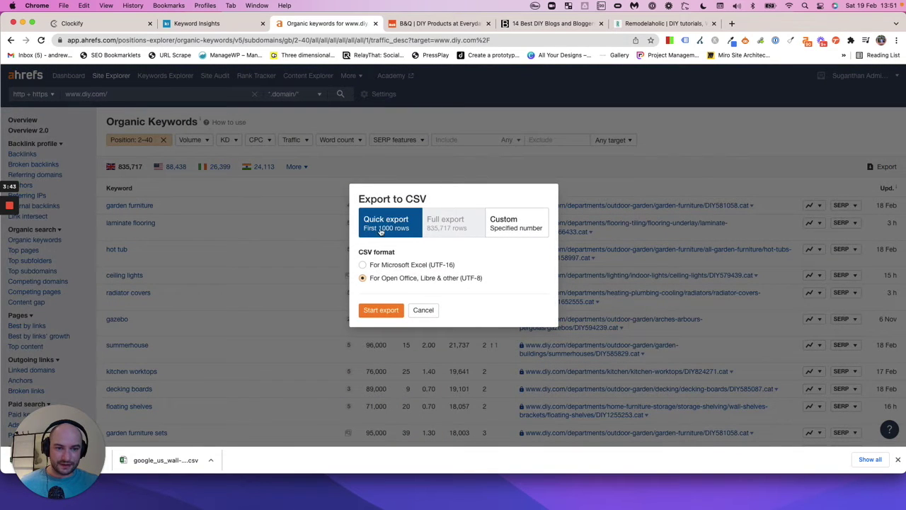
pyautogui.click(389, 310)
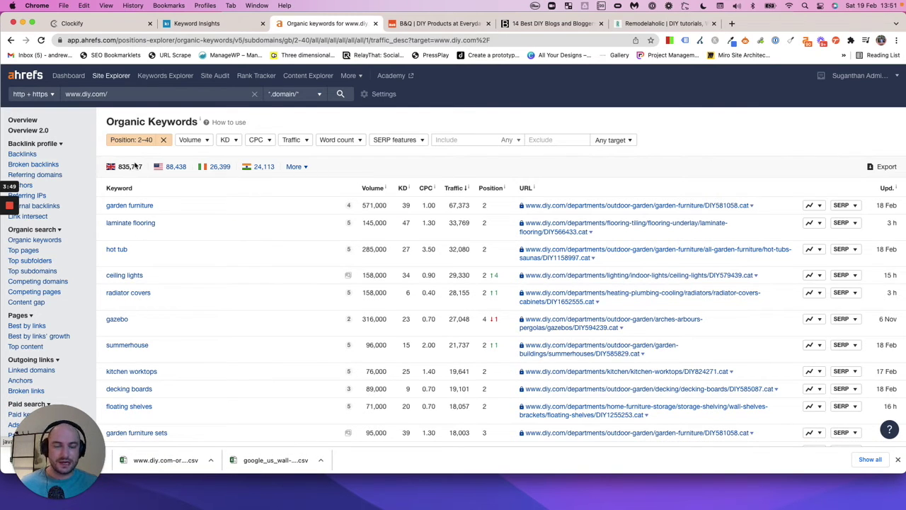
# Step: Google 'screwfix' in a new tab, open Screwfix.com and copy its address
pyautogui.click(731, 24)
pyautogui.write('scre')
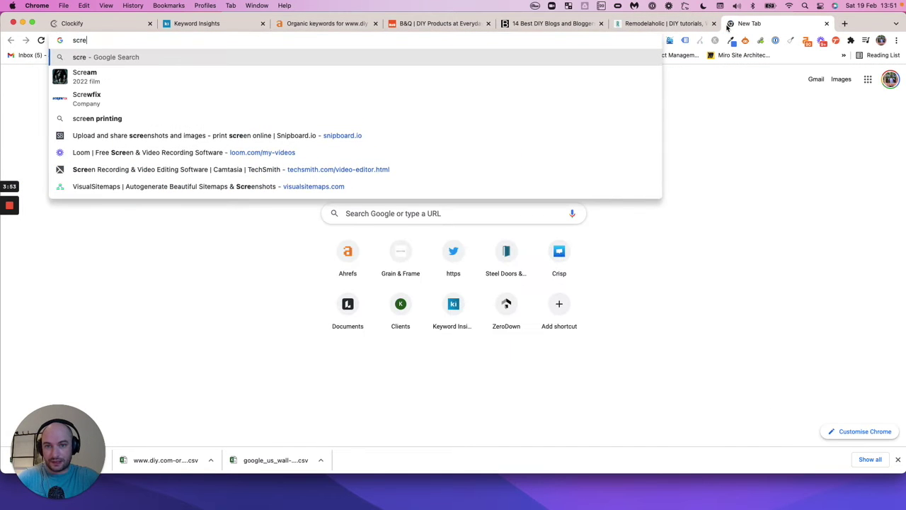
pyautogui.write('wfix')
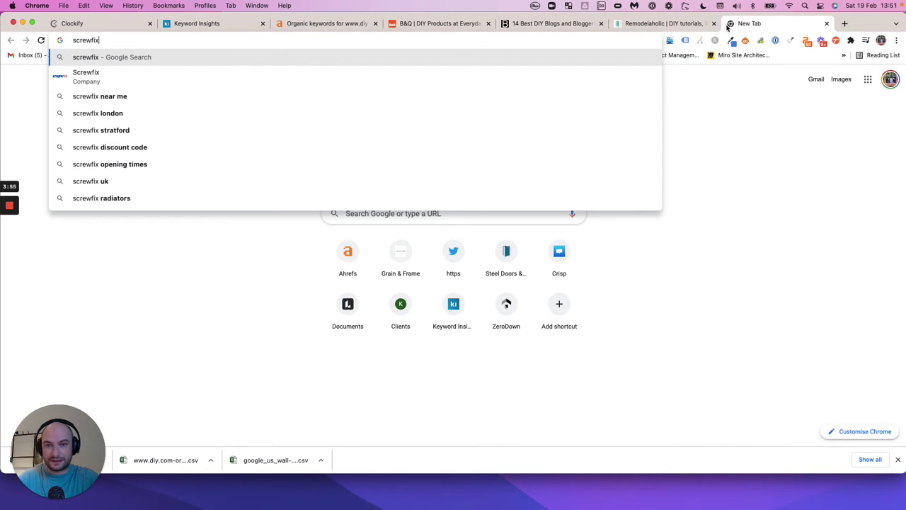
pyautogui.press('Return')
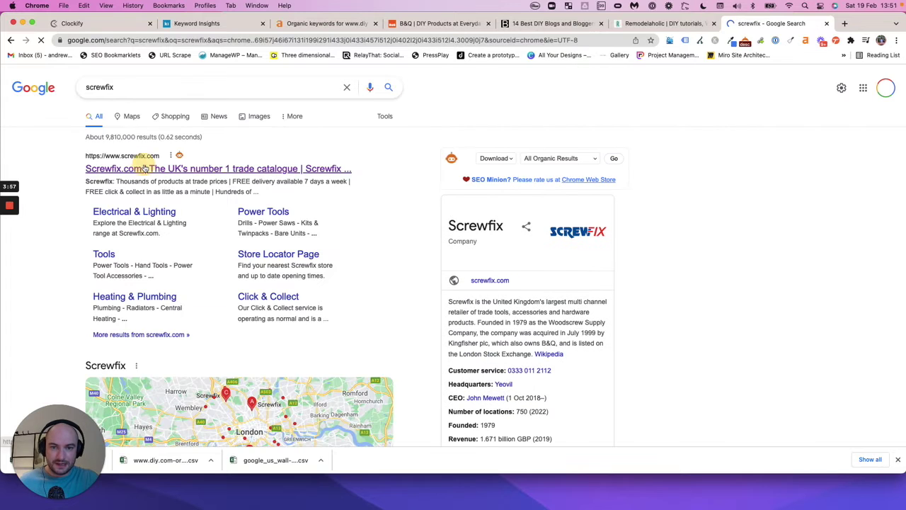
pyautogui.click(143, 168)
pyautogui.click(141, 40)
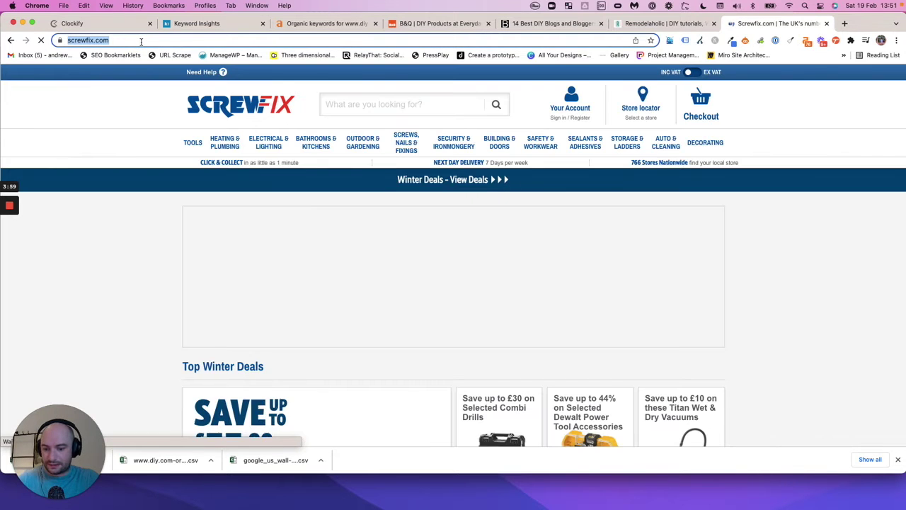
pyautogui.click(324, 25)
# Step: Load screwfix.com's organic keywords and filter them to position 2 and beyond
pyautogui.tripleClick(141, 94)
pyautogui.write('https://www.screwfix.com/')
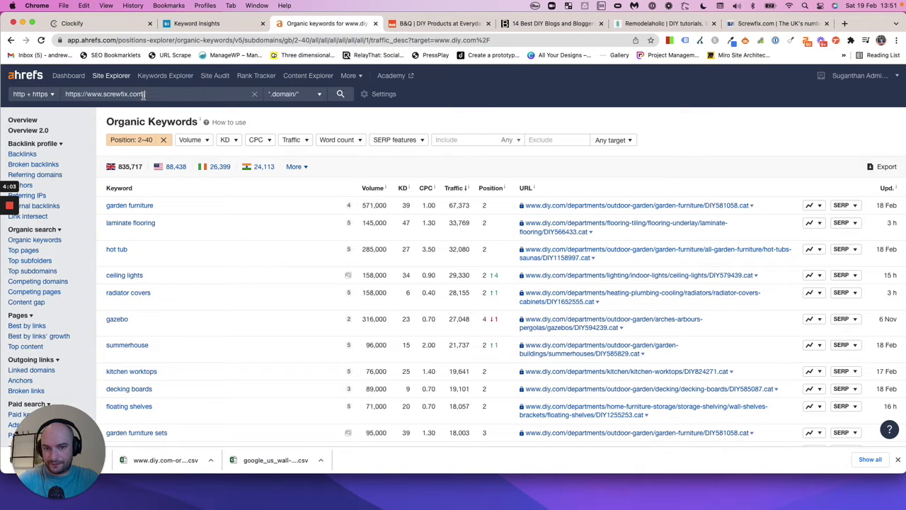
pyautogui.press('Return')
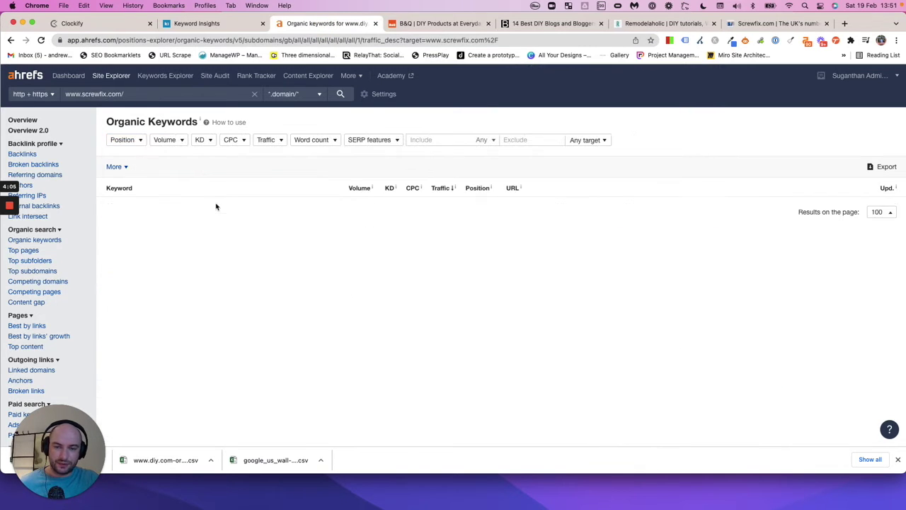
pyautogui.click(120, 141)
pyautogui.write('2')
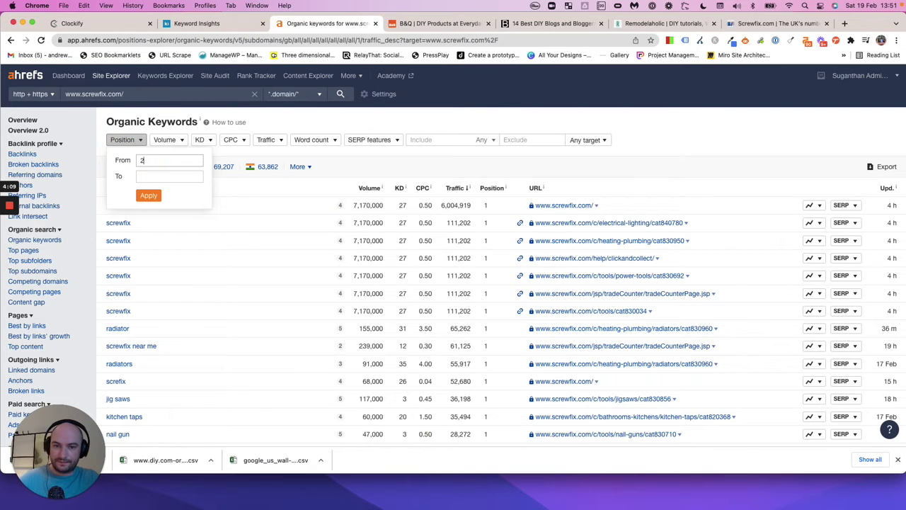
pyautogui.click(148, 195)
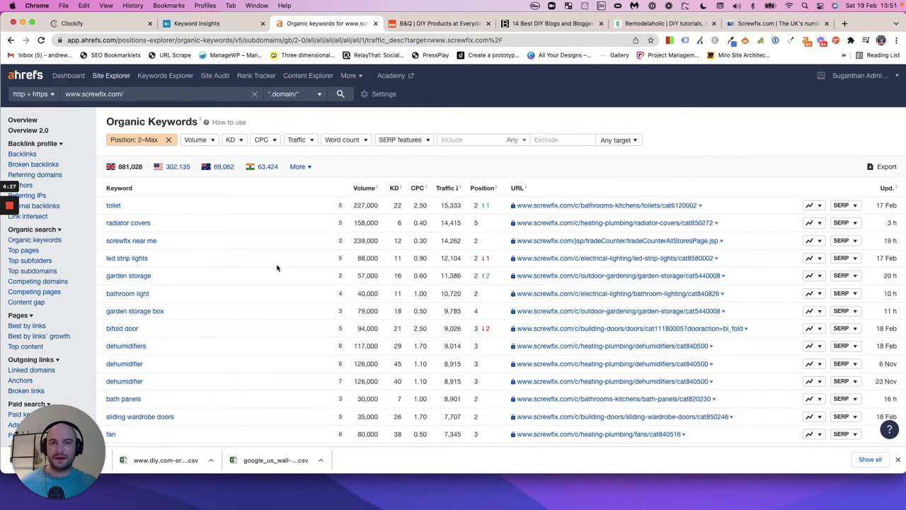
pyautogui.click(208, 25)
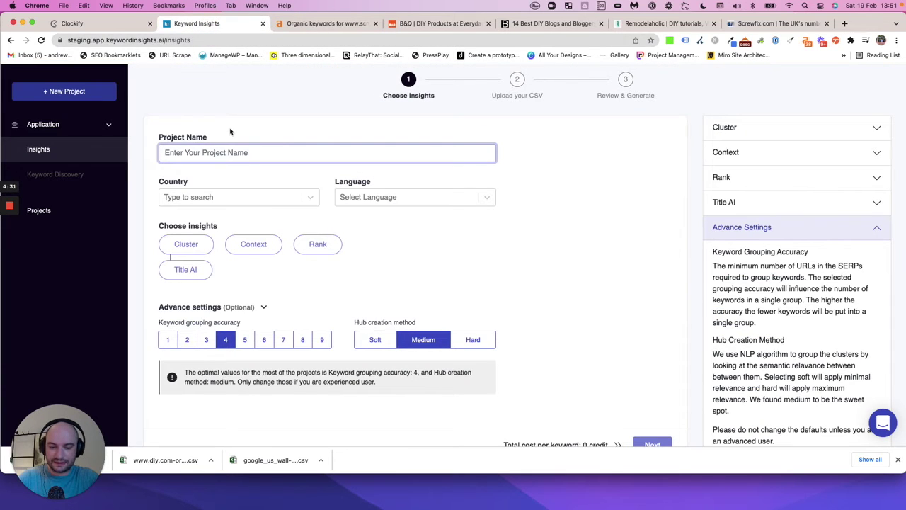
# Step: Finish the 'B&Q Test' project name and set country United States, language English
pyautogui.write('B&Q Test')
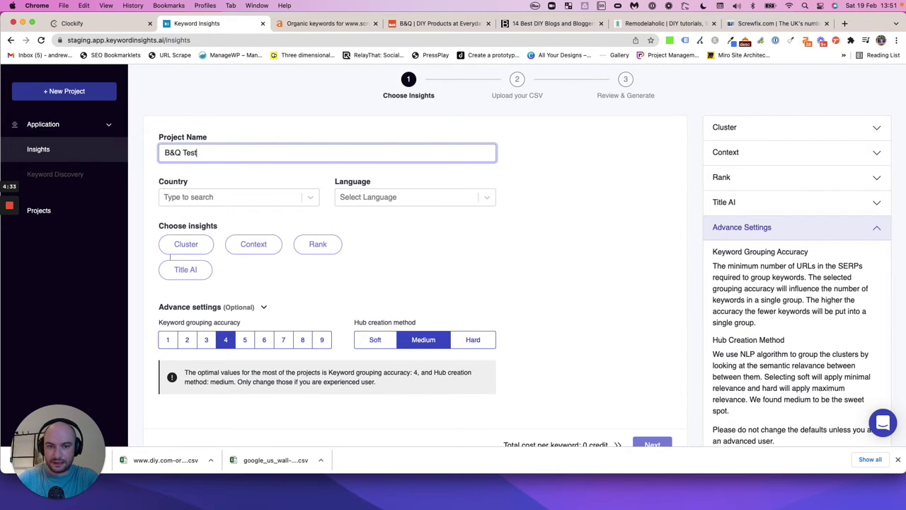
pyautogui.click(257, 196)
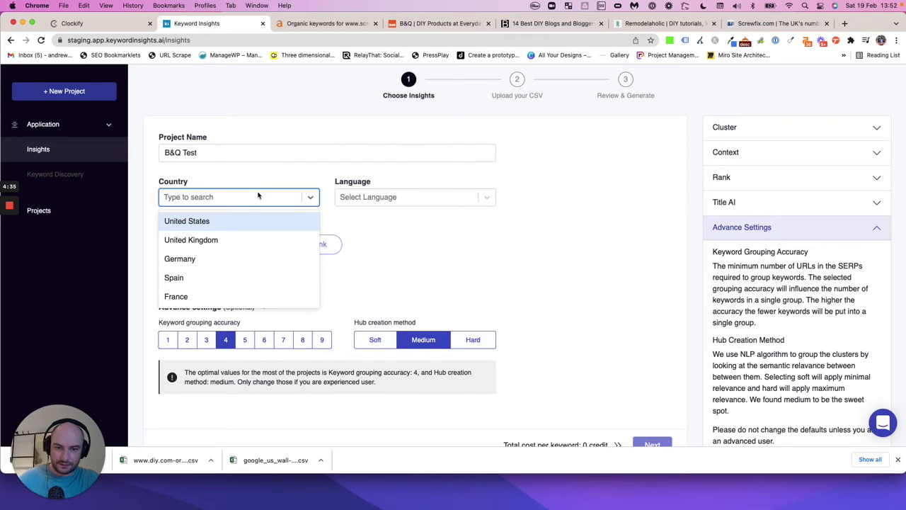
pyautogui.click(241, 226)
pyautogui.click(375, 197)
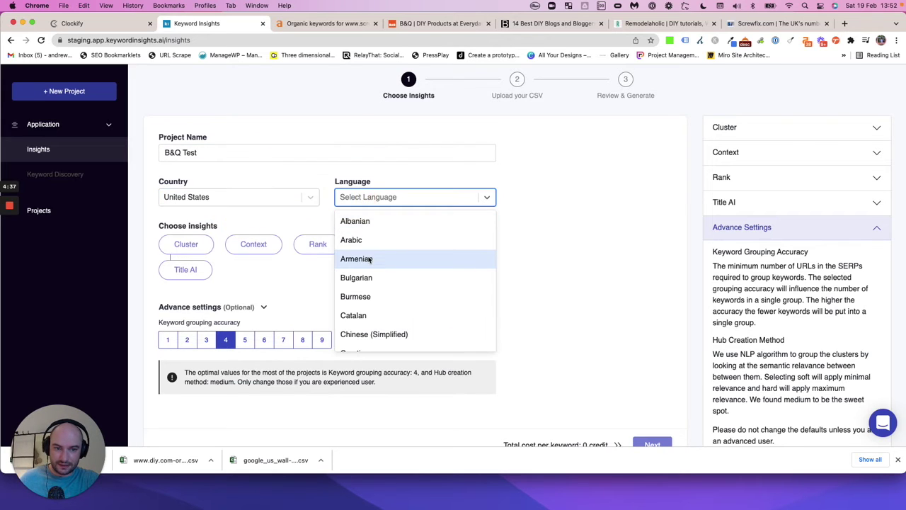
pyautogui.write('eng')
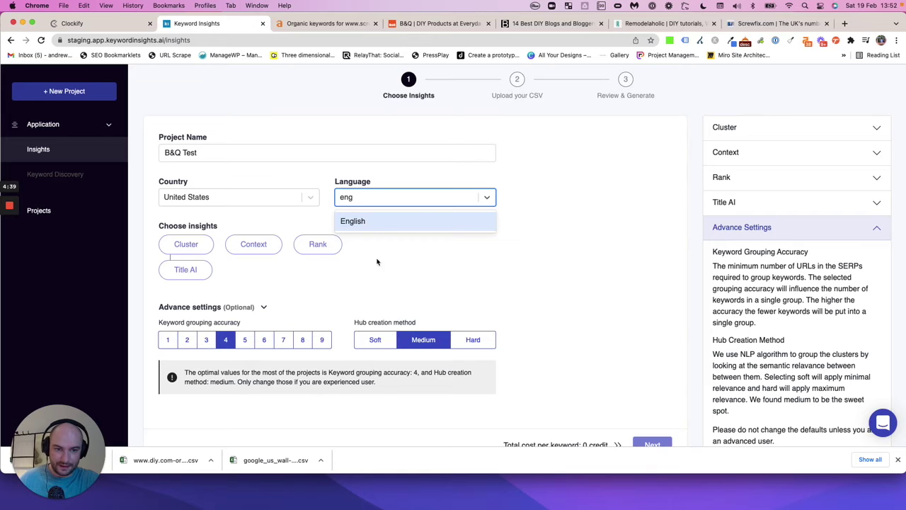
pyautogui.click(379, 222)
# Step: Toggle the Cluster and Context insights on and off, leaving neither selected
pyautogui.click(188, 251)
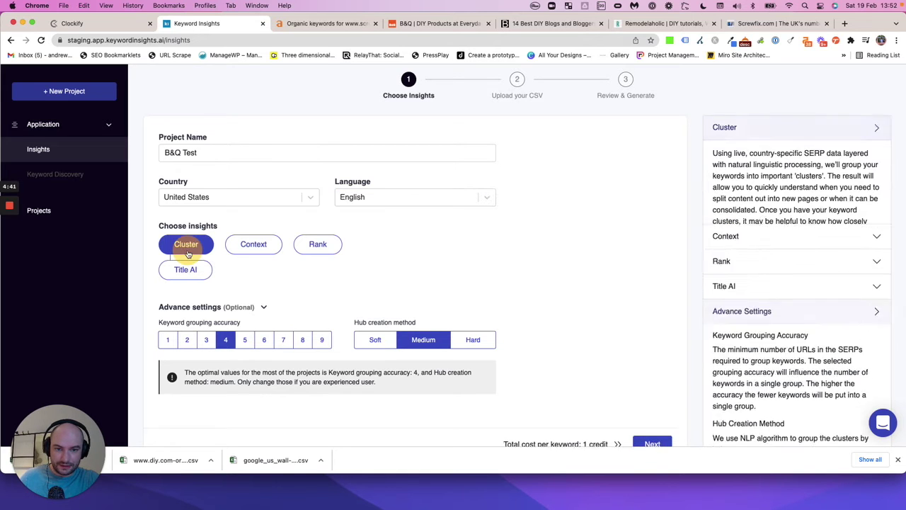
pyautogui.click(258, 240)
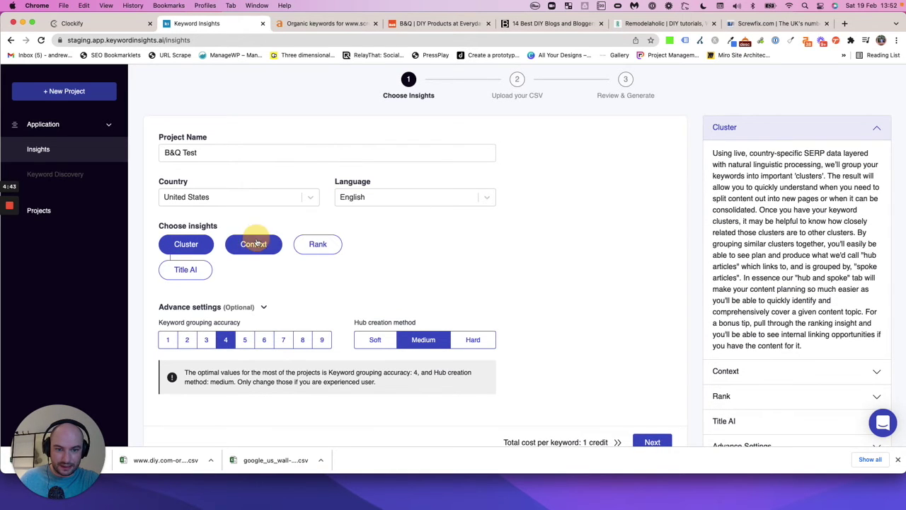
pyautogui.click(258, 244)
pyautogui.click(202, 243)
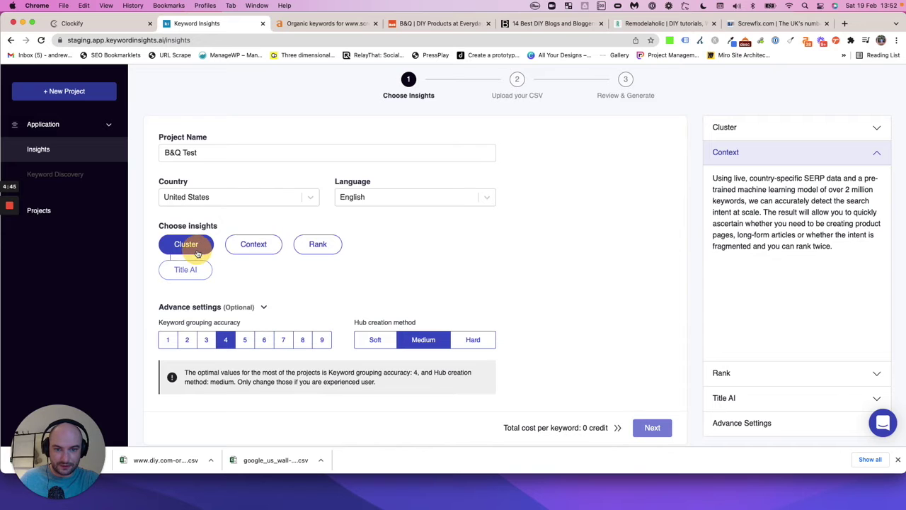
pyautogui.scroll(-3, 420, 266)
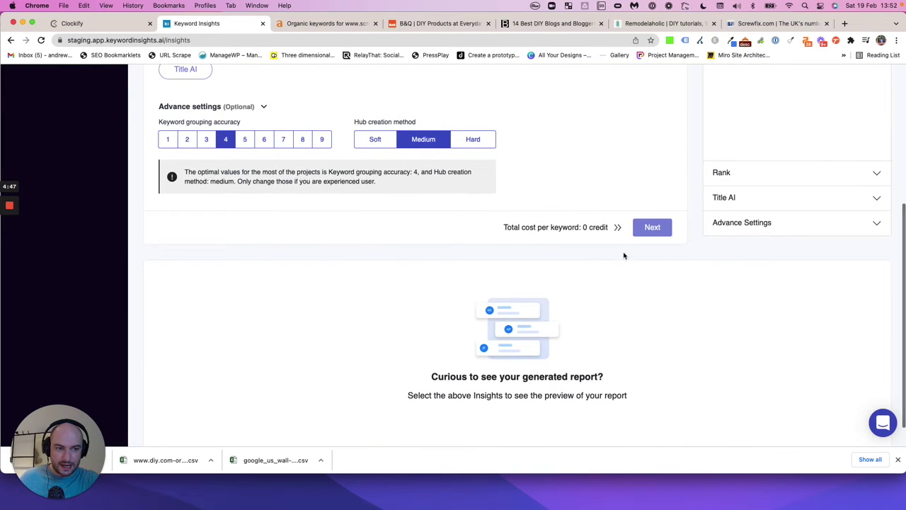
pyautogui.scroll(4, 509, 243)
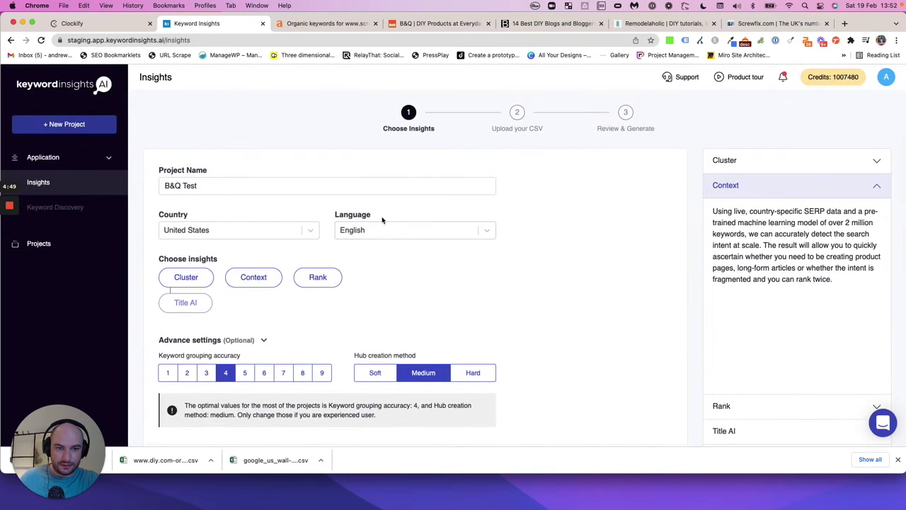
pyautogui.scroll(-2, 380, 222)
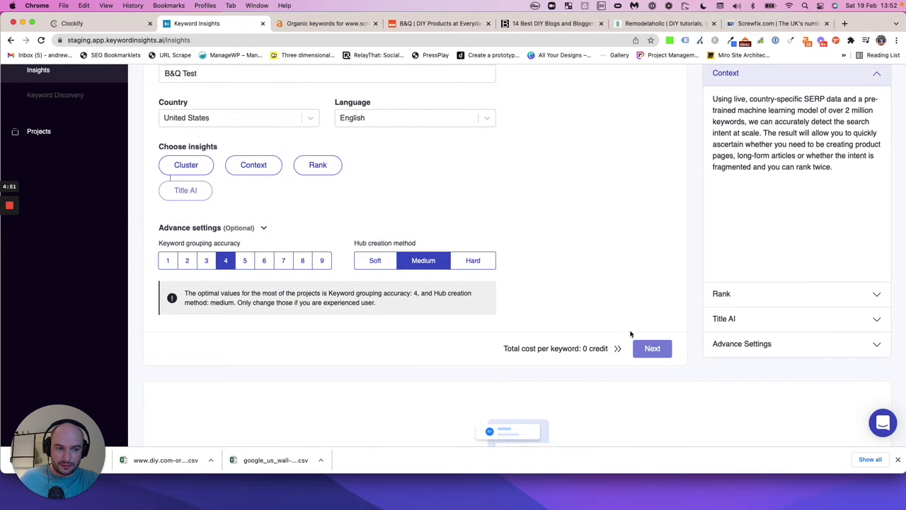
# Step: Select only the Cluster insight and advance to the Upload your CSV step
pyautogui.click(645, 348)
pyautogui.scroll(3, 530, 247)
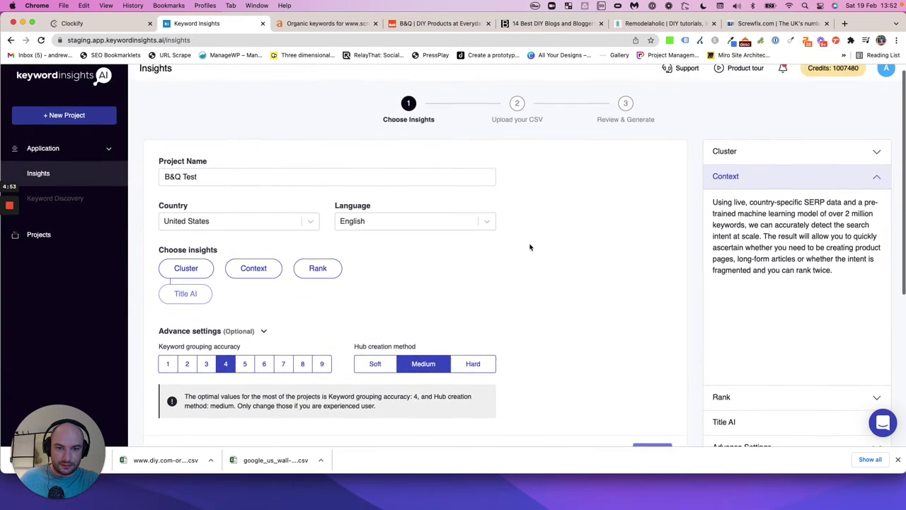
pyautogui.click(194, 277)
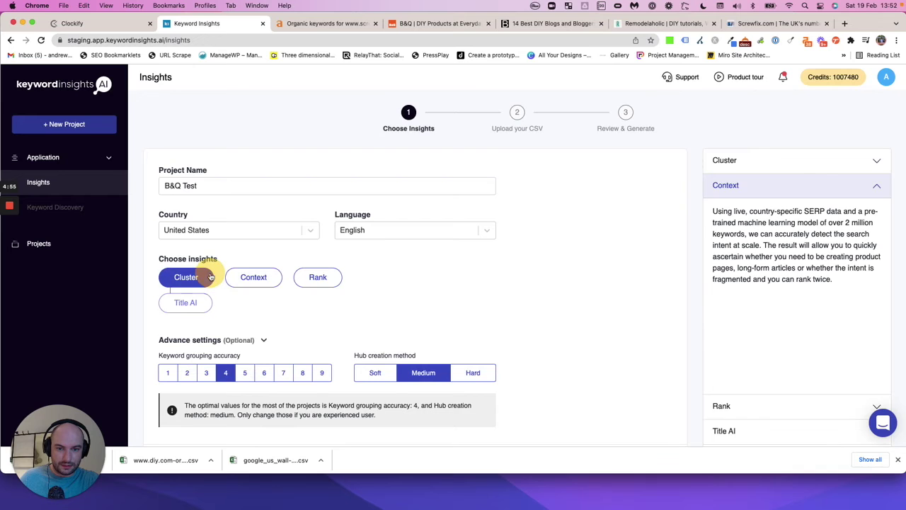
pyautogui.scroll(-3, 421, 291)
pyautogui.click(652, 358)
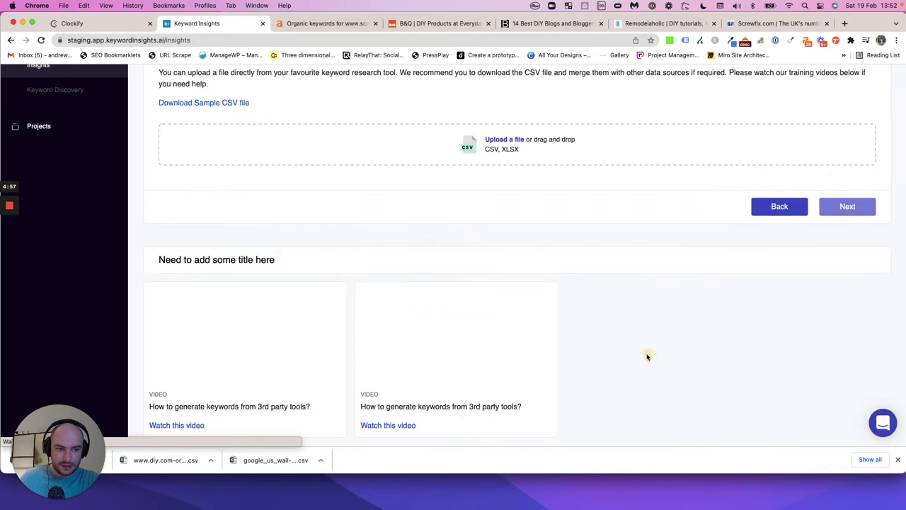
pyautogui.scroll(1, 500, 213)
pyautogui.scroll(1, 535, 203)
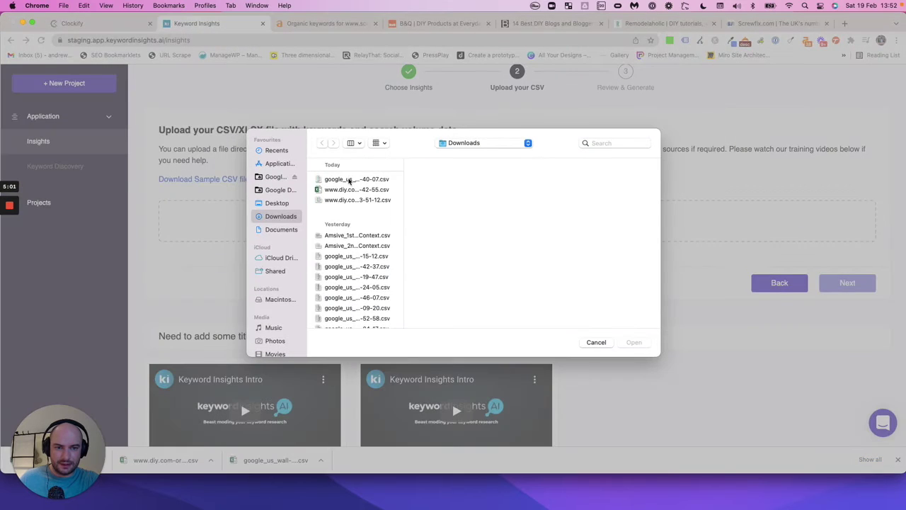
pyautogui.click(349, 182)
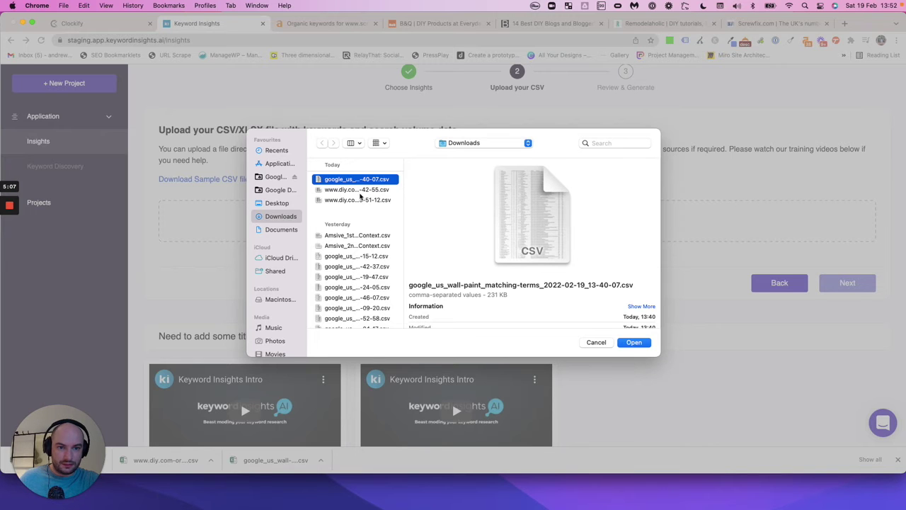
pyautogui.click(361, 190)
pyautogui.click(361, 201)
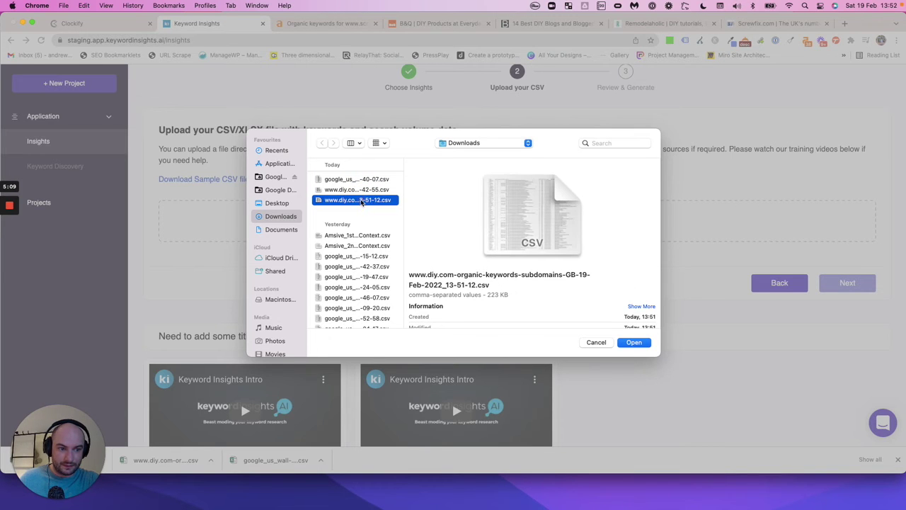
pyautogui.click(621, 343)
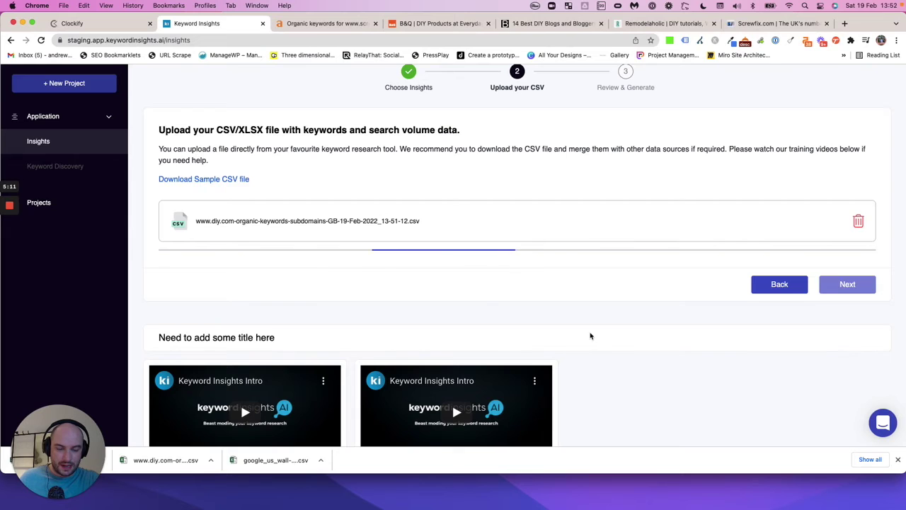
# Step: Map Keywords to the Keyword column and Volumes to Volume, then remove the 115 duplicates
pyautogui.scroll(-1, 589, 333)
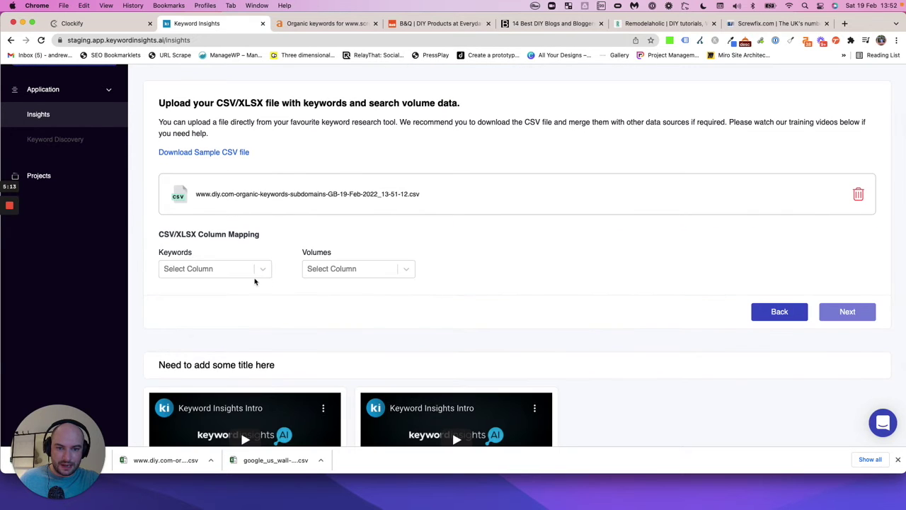
pyautogui.click(256, 270)
pyautogui.click(229, 309)
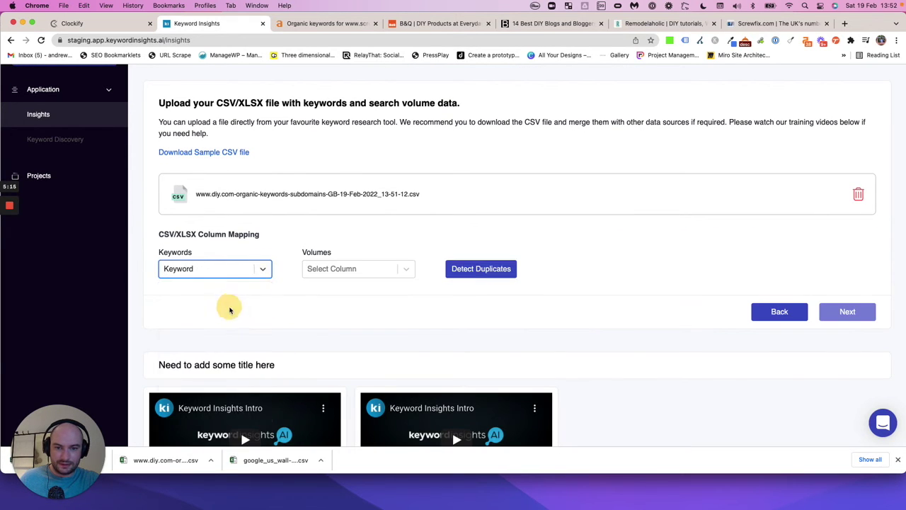
pyautogui.click(344, 271)
pyautogui.click(345, 384)
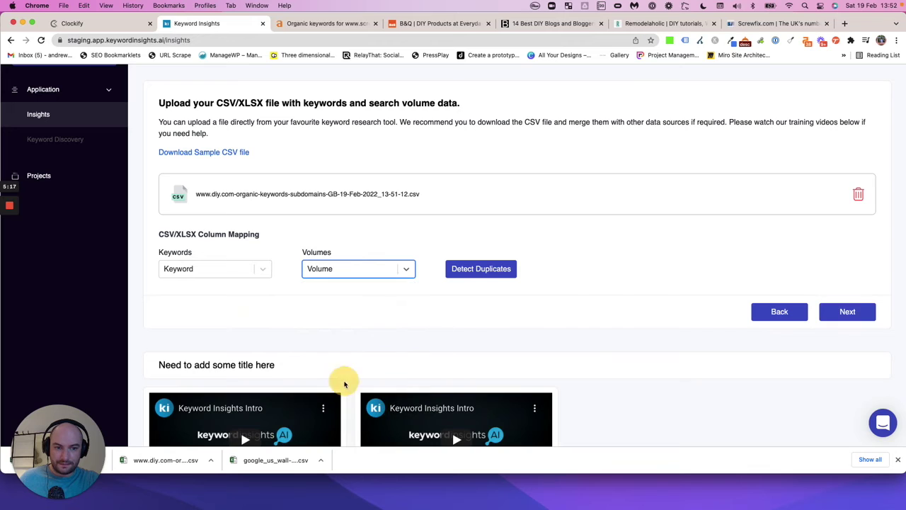
pyautogui.click(475, 270)
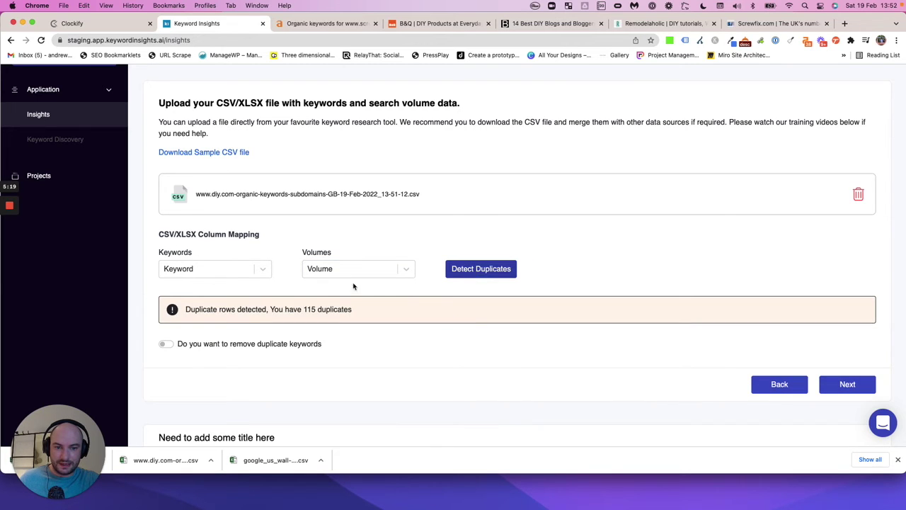
pyautogui.click(167, 345)
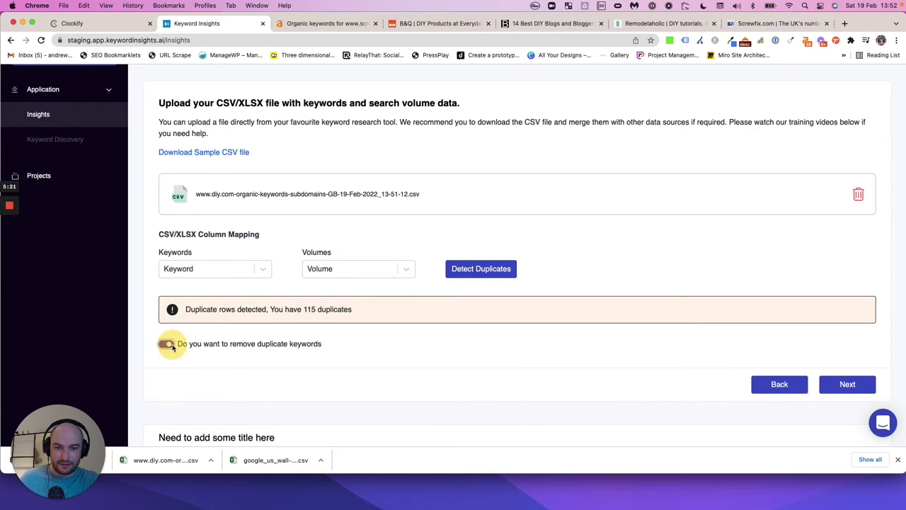
# Step: Advance to Review & Generate and check the 869-keyword, 869-credit order summary
pyautogui.click(822, 383)
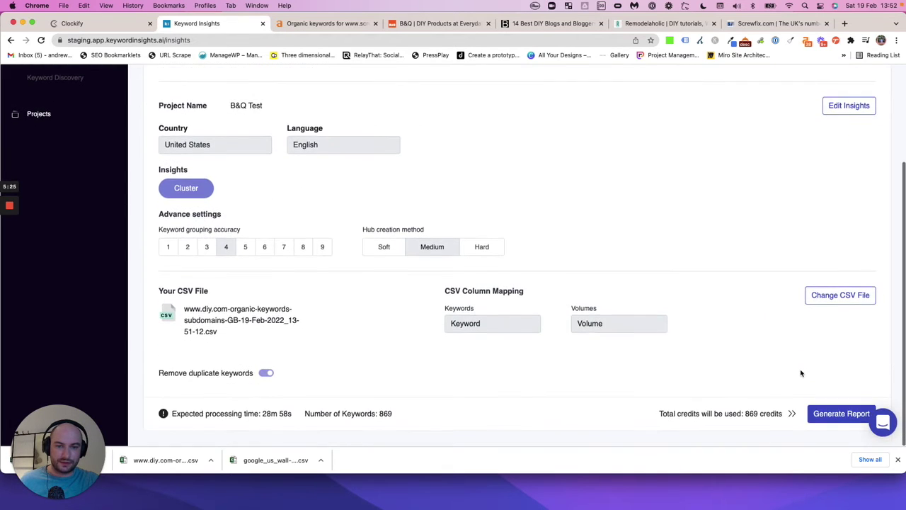
pyautogui.scroll(-1, 495, 248)
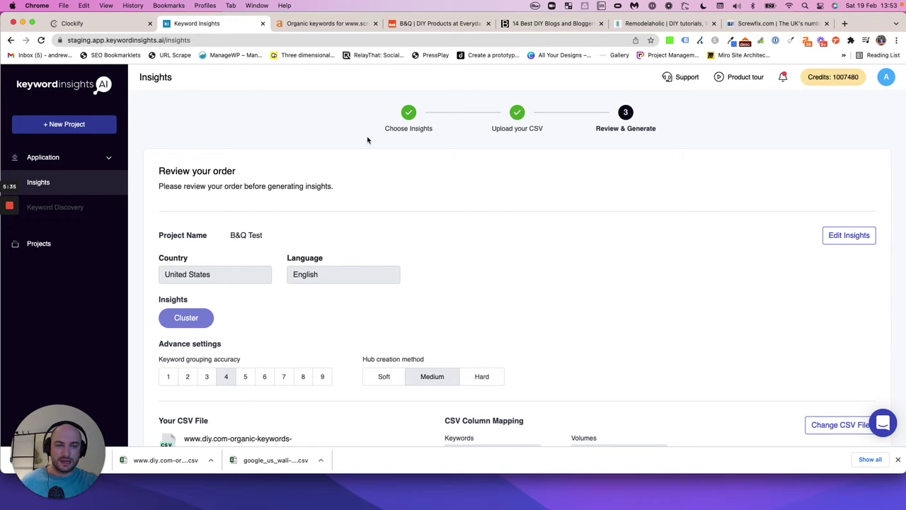
pyautogui.click(424, 23)
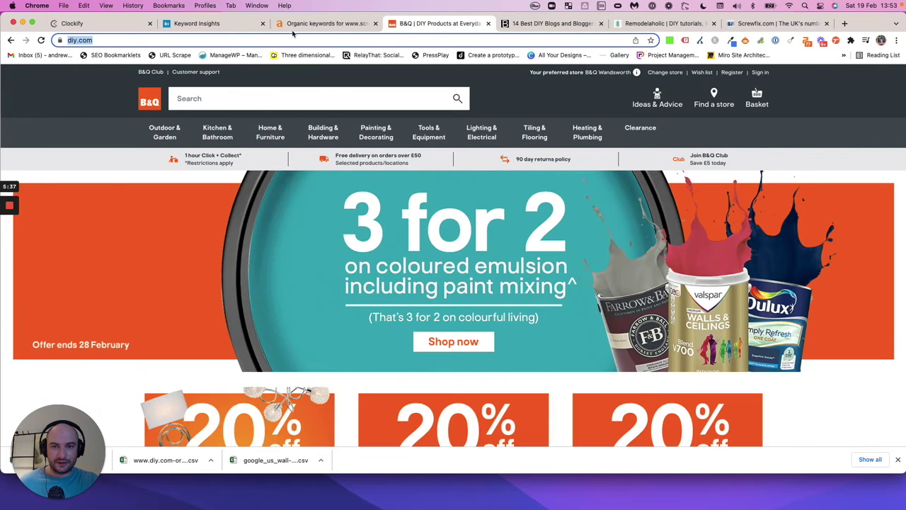
# Step: Browse B&Q's emulsion paint promo, then open Ideas & Advice and mark its URL
pyautogui.click(132, 186)
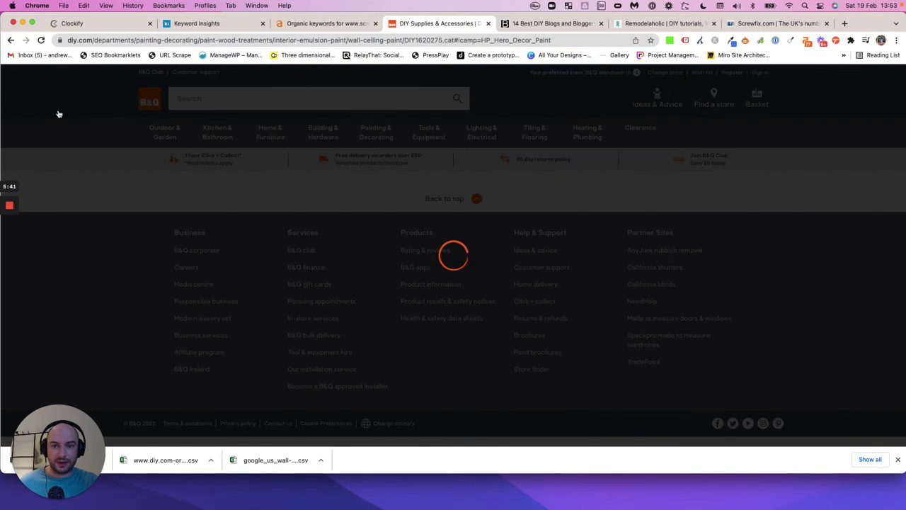
pyautogui.click(143, 146)
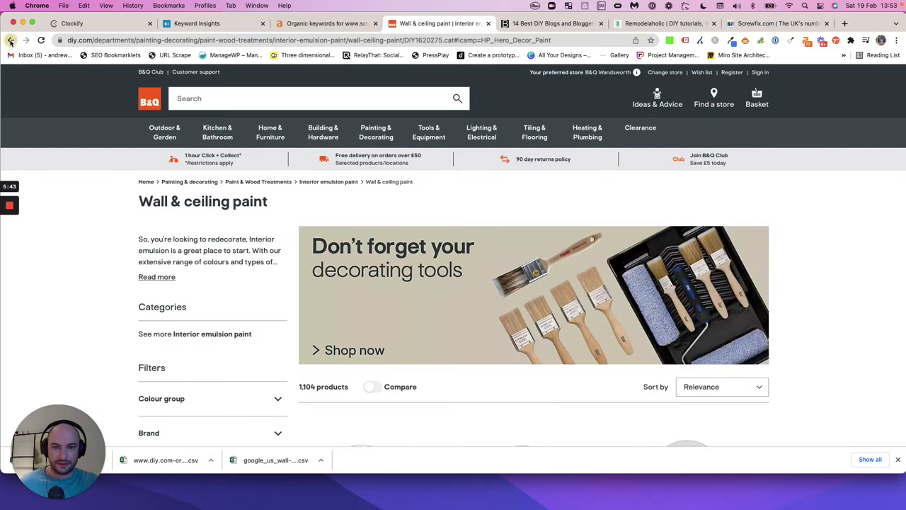
pyautogui.click(11, 40)
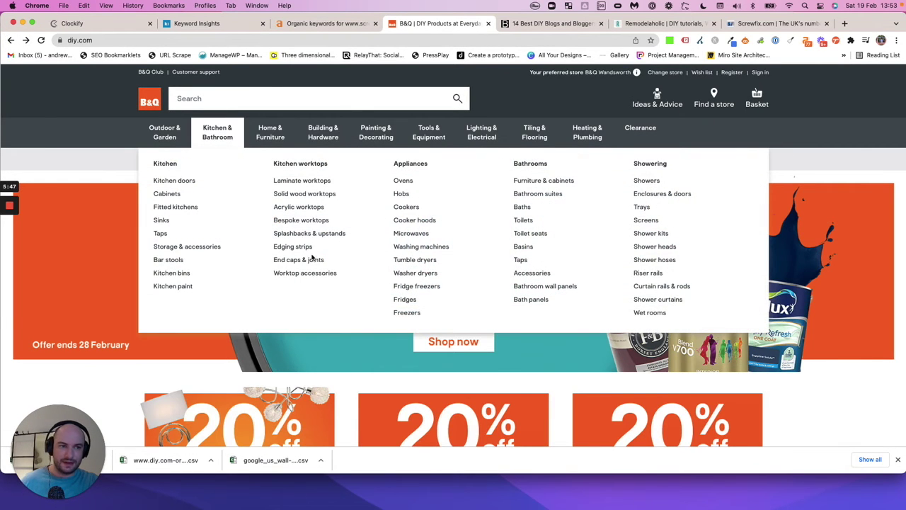
pyautogui.click(656, 99)
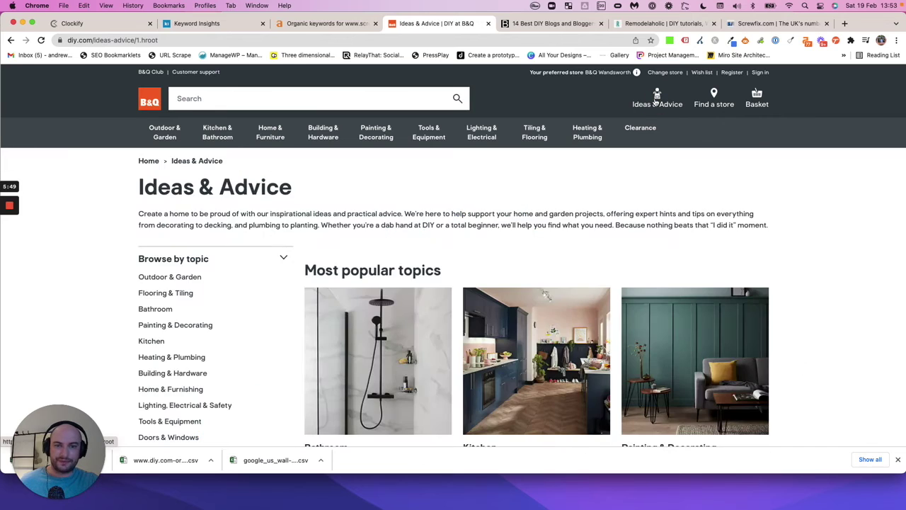
pyautogui.click(114, 41)
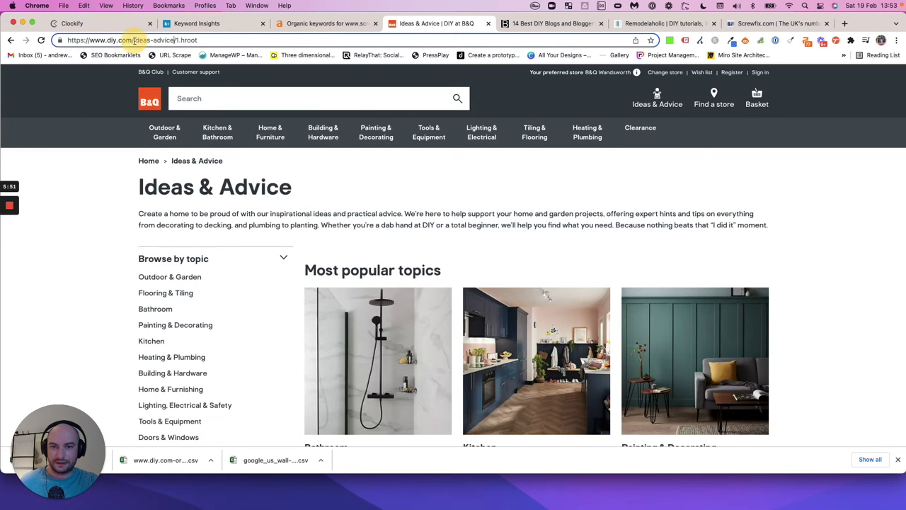
pyautogui.moveTo(176, 40); pyautogui.dragTo(63, 40)
pyautogui.press('super+c')
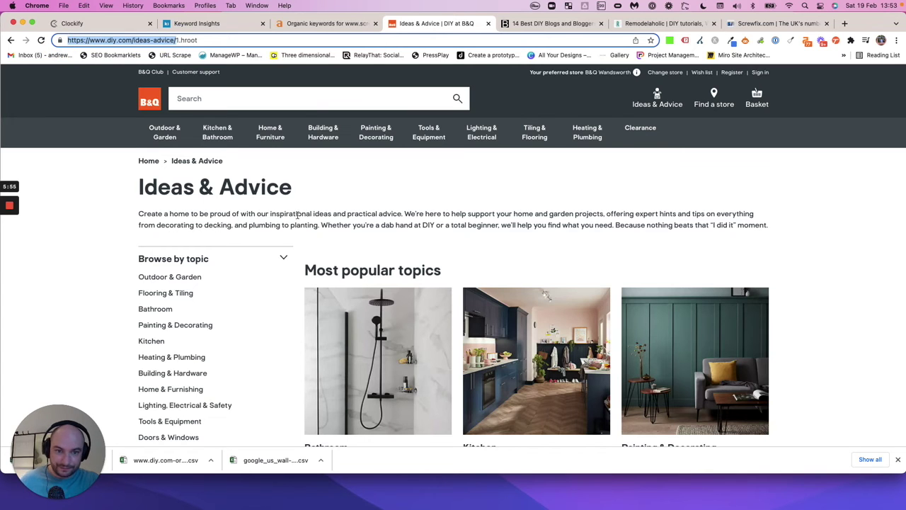
# Step: Open Bathroom advice, then Bathroom Design, and copy the diy.com/ideas-advice address
pyautogui.scroll(-3, 368, 311)
pyautogui.click(381, 330)
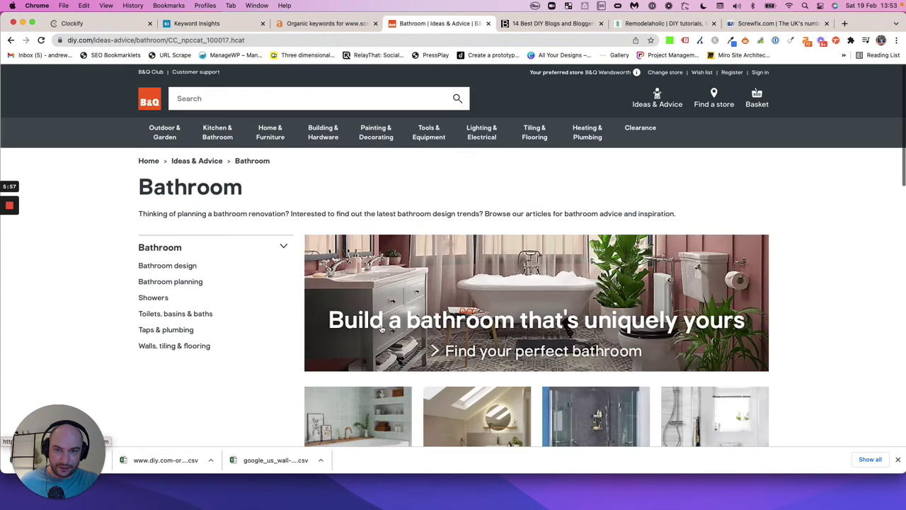
pyautogui.scroll(-2, 375, 339)
pyautogui.scroll(-1, 393, 350)
pyautogui.scroll(-1, 398, 353)
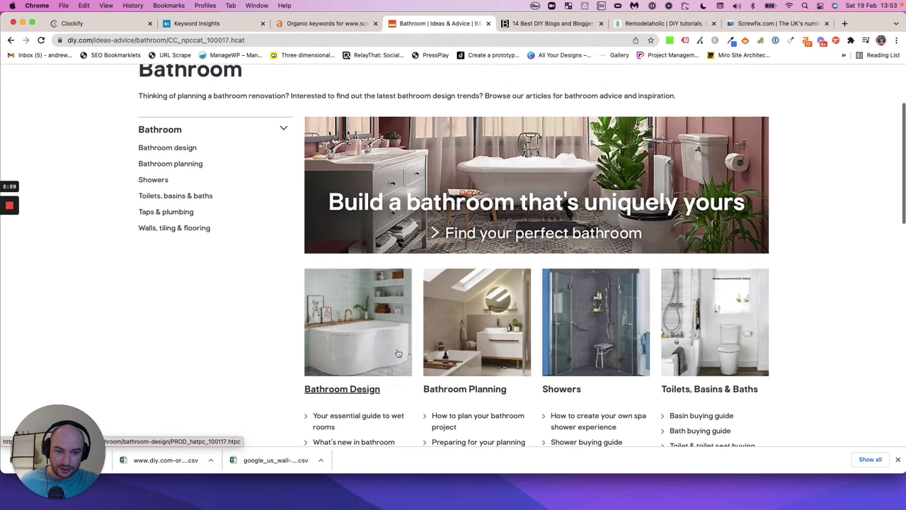
pyautogui.click(360, 326)
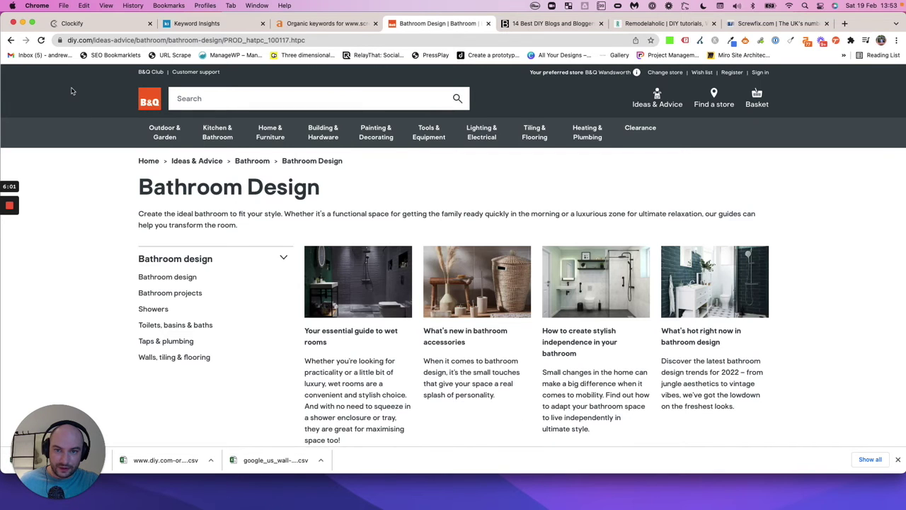
pyautogui.click(91, 40)
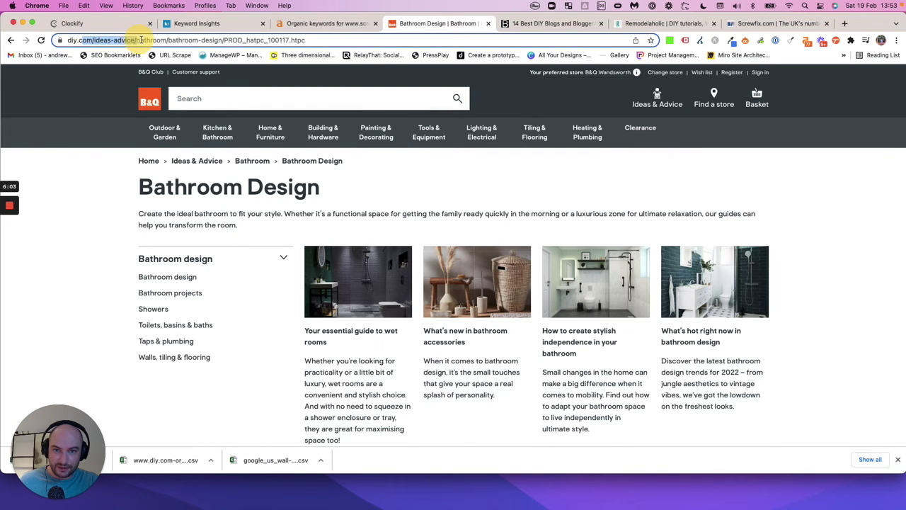
pyautogui.click(311, 24)
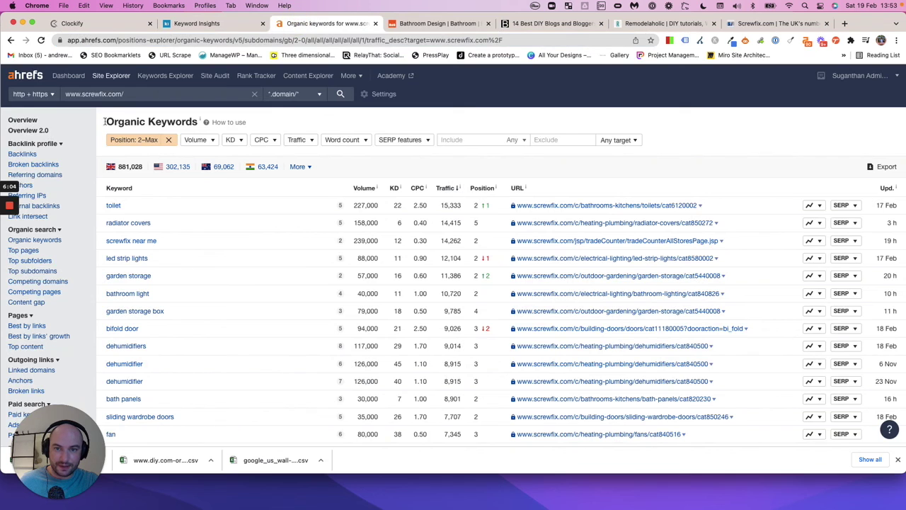
# Step: Look up diy.com/ideas-advice from the Ahrefs dashboard and list its ~72,644 UK organic keywords
pyautogui.click(68, 75)
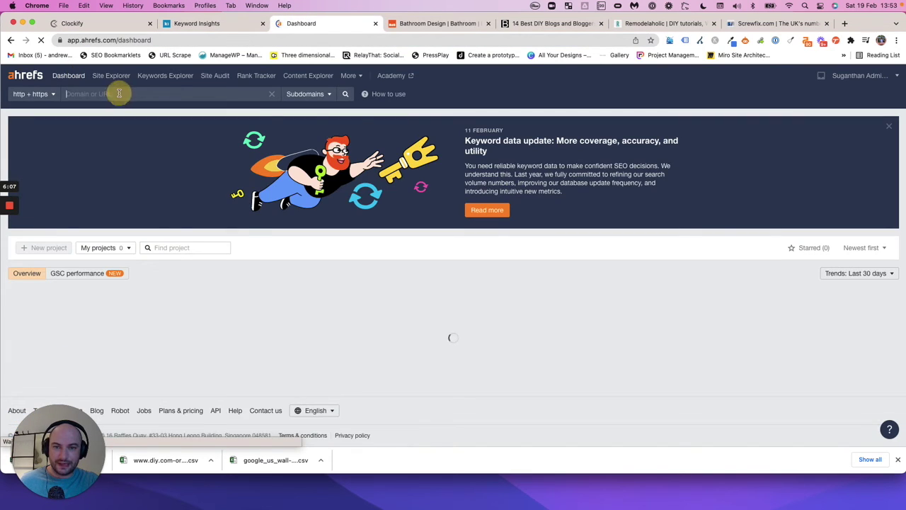
pyautogui.press('super+v')
pyautogui.press('Return')
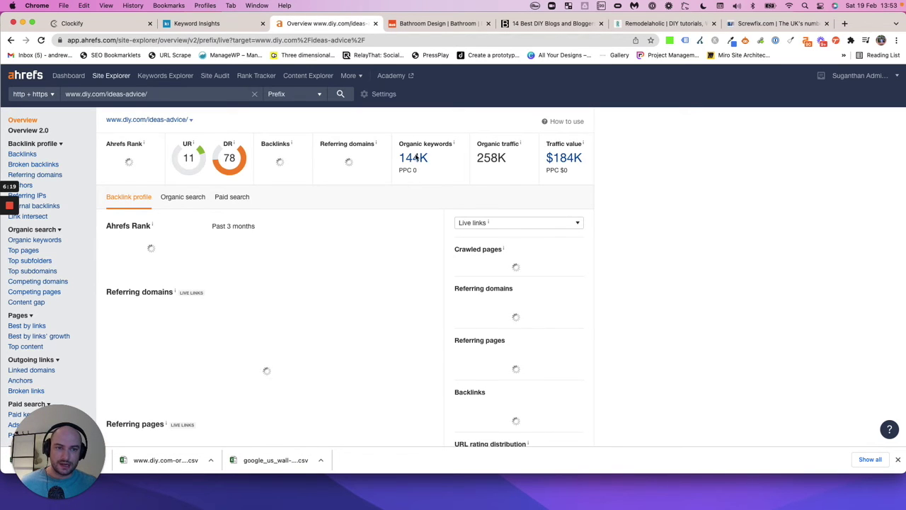
pyautogui.click(415, 159)
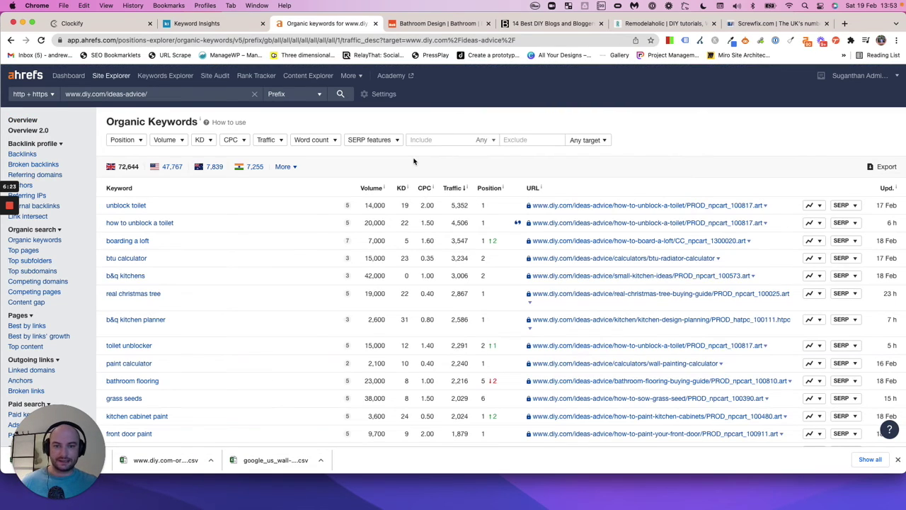
pyautogui.scroll(-10, 314, 357)
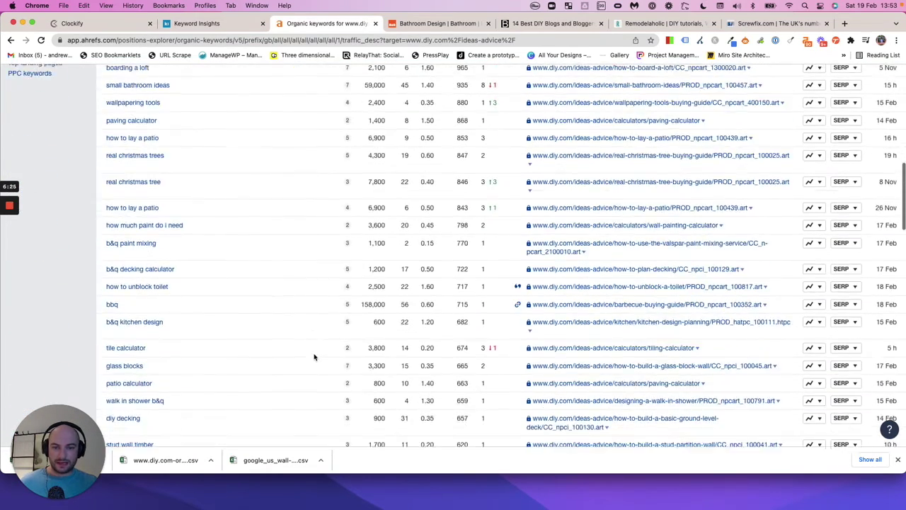
pyautogui.scroll(15, 547, 113)
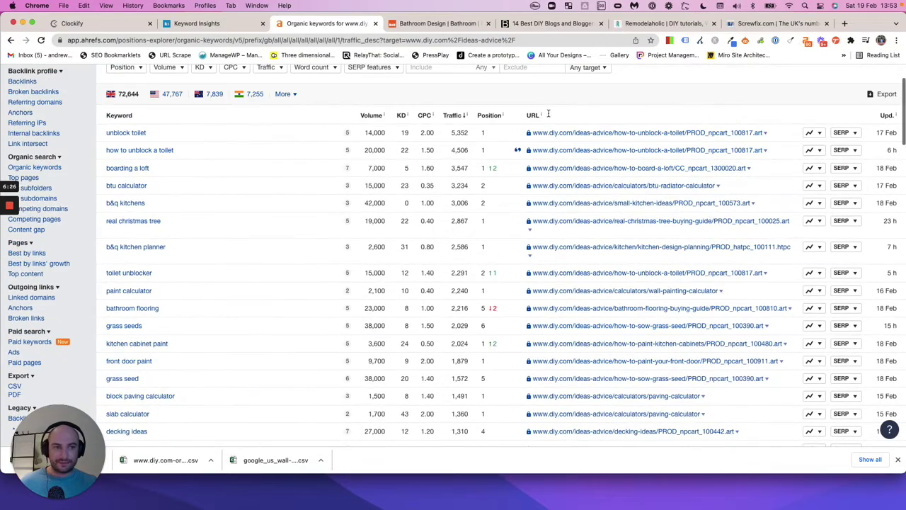
# Step: Accept Remodelaholic's privacy consent, close its email popup, and copy the site address
pyautogui.click(652, 27)
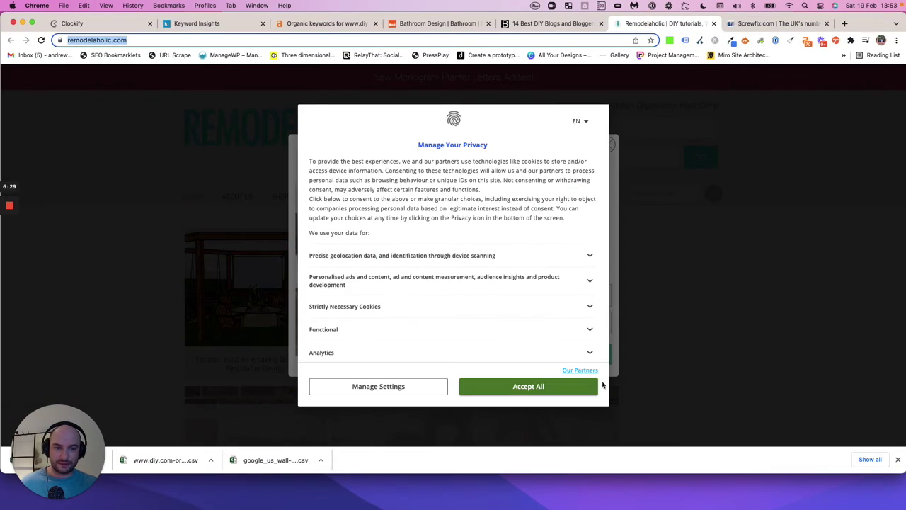
pyautogui.click(565, 387)
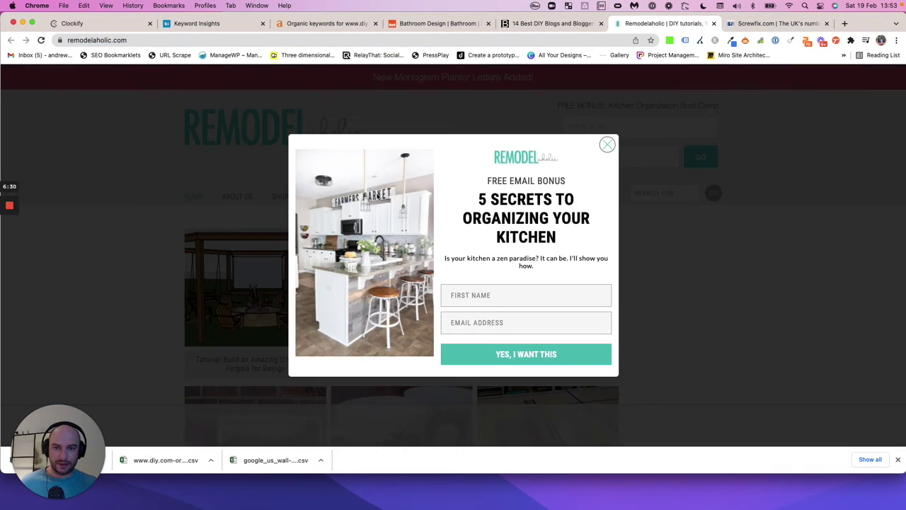
pyautogui.click(608, 145)
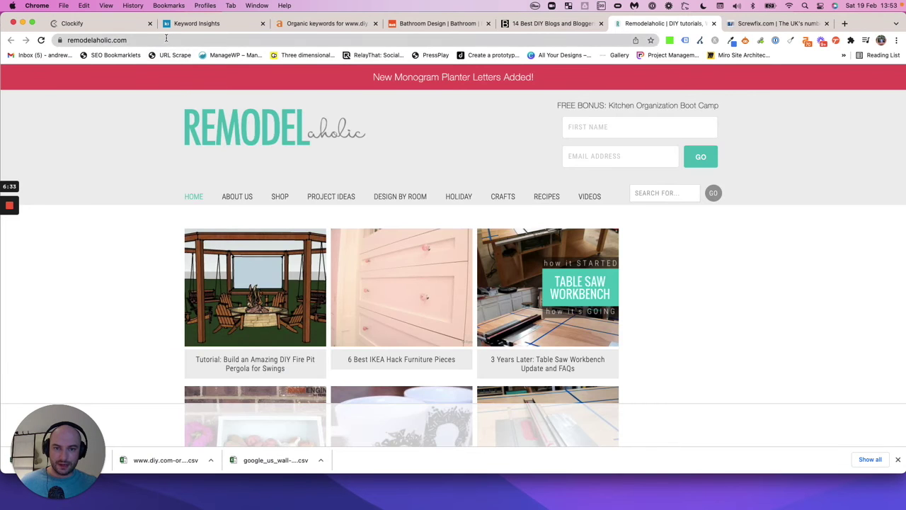
pyautogui.click(167, 39)
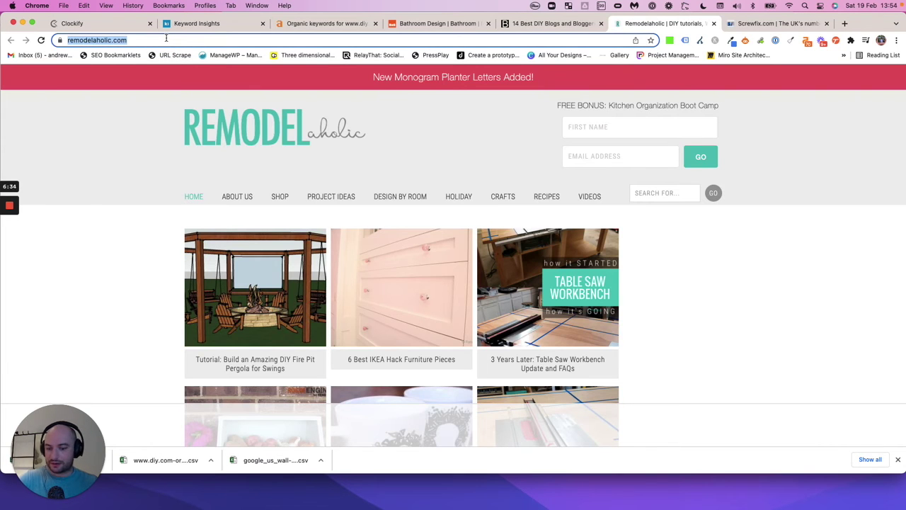
pyautogui.click(291, 24)
pyautogui.scroll(3, 229, 172)
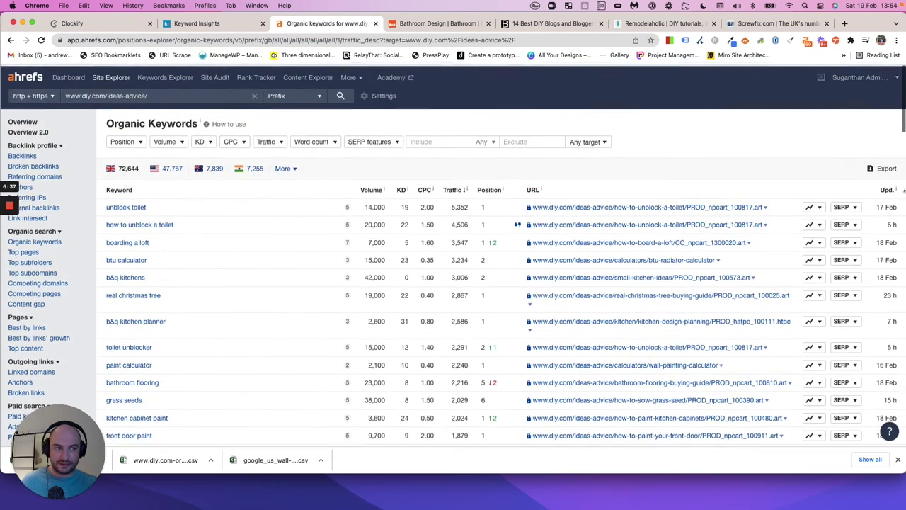
# Step: Replace the Site Explorer target with the Remodelaholic URL, showing ~243,493 US keywords
pyautogui.tripleClick(234, 93)
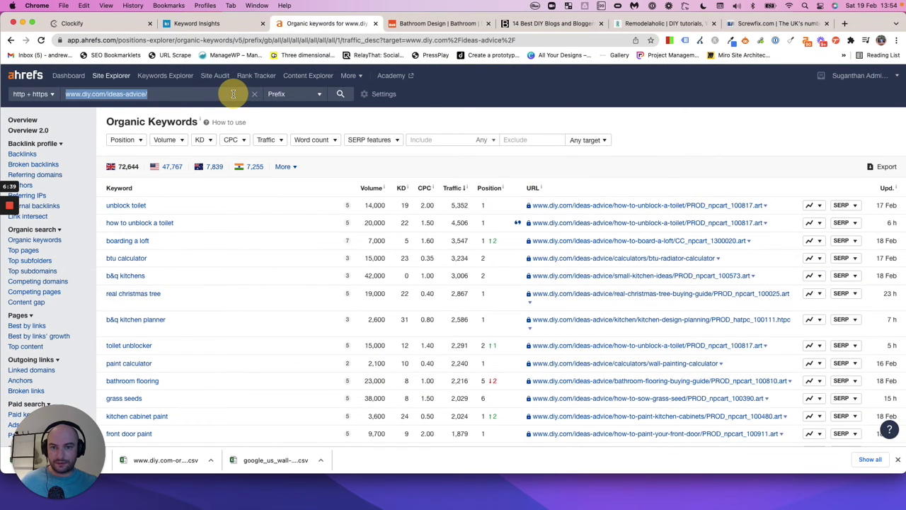
pyautogui.write('https://www.remodelaholic.com/')
pyautogui.press('Return')
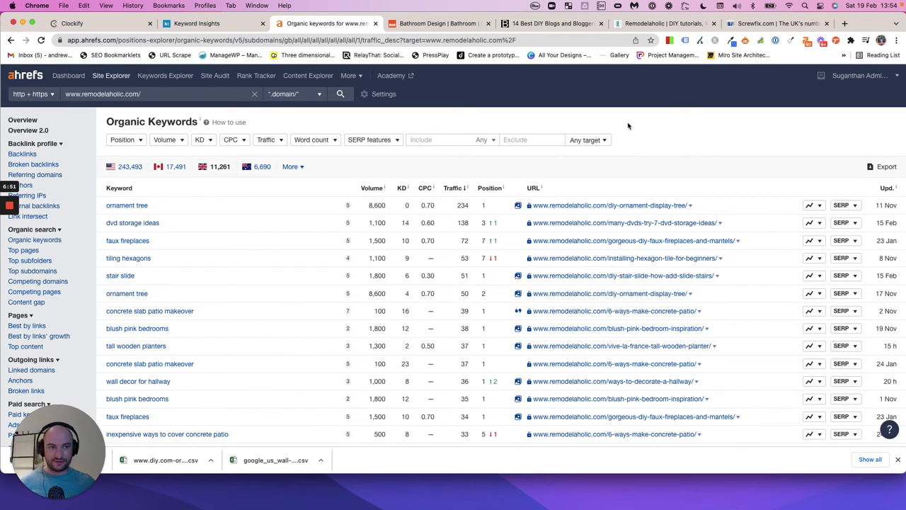
# Step: Review the B&Q Test order: diy.com CSV, Keyword/Volume mapping and duplicate removal
pyautogui.click(213, 23)
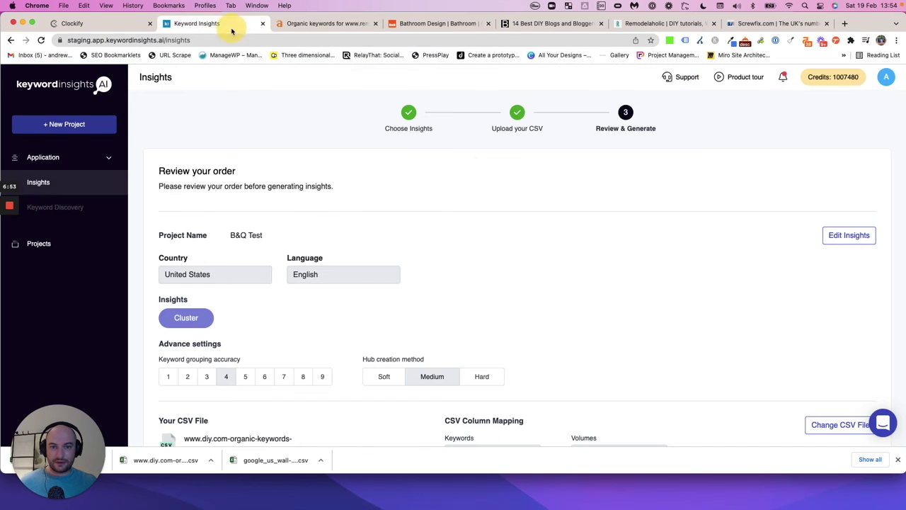
pyautogui.scroll(-1, 312, 203)
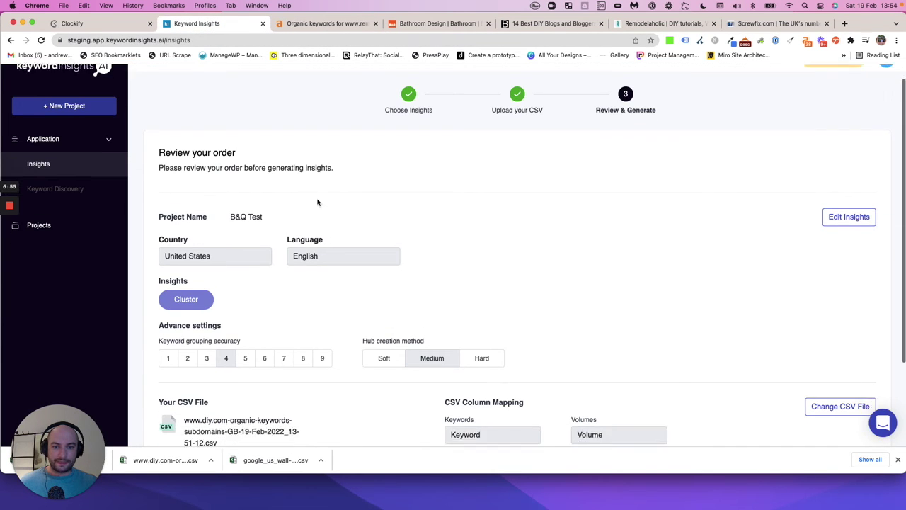
pyautogui.scroll(-4, 315, 203)
pyautogui.scroll(1, 317, 203)
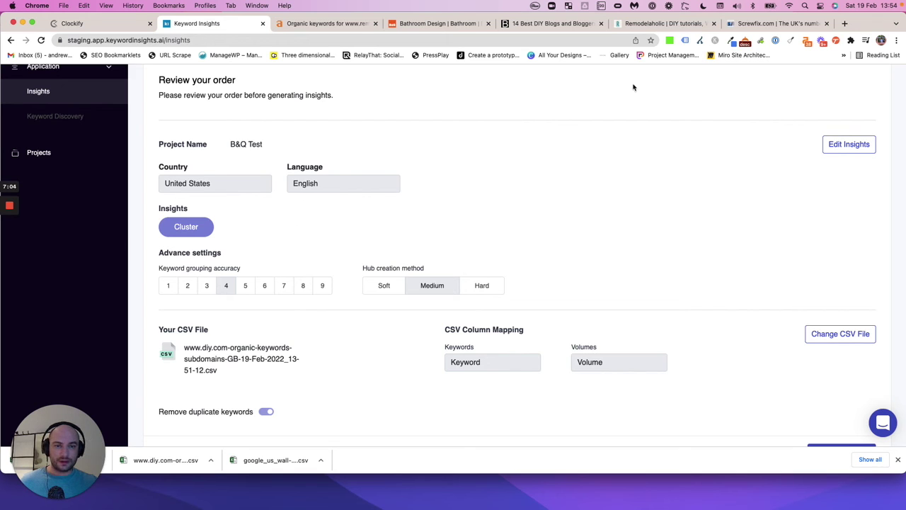
# Step: Google 'online csv merging tool' in a new tab
pyautogui.click(845, 24)
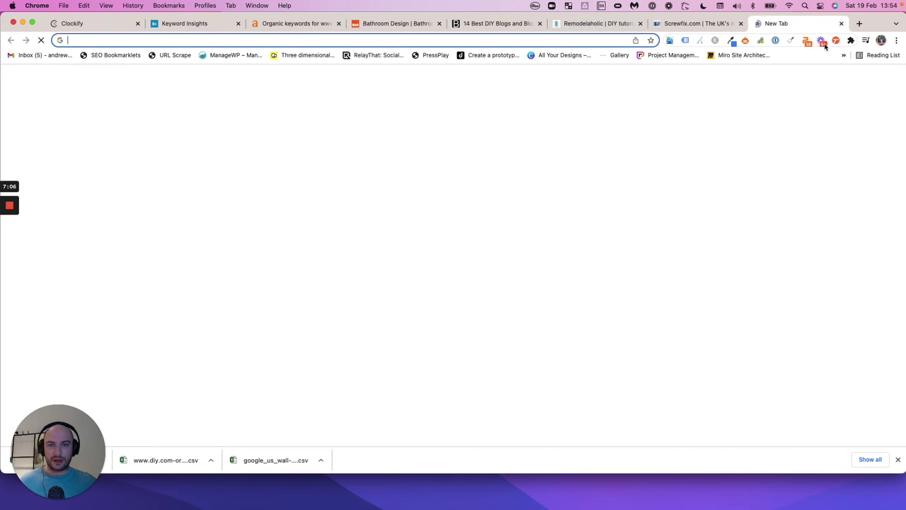
pyautogui.write('onl')
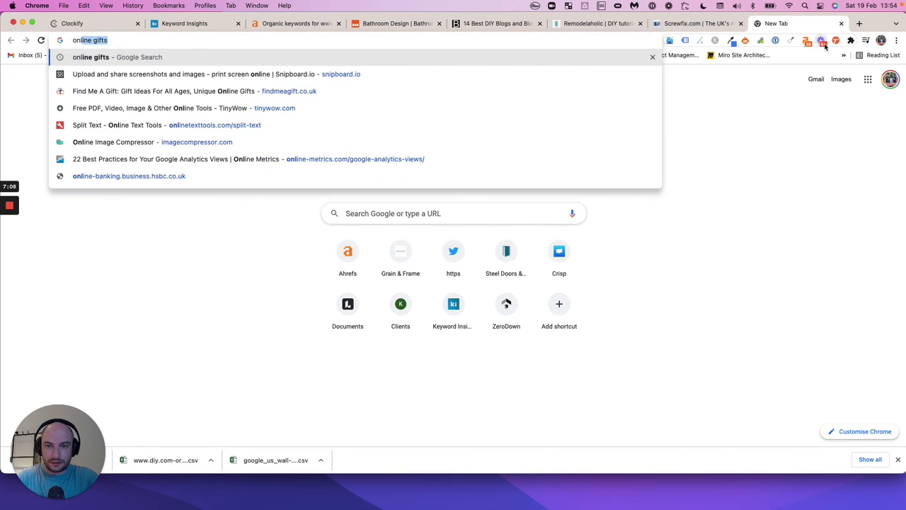
pyautogui.write('ine csv mergi')
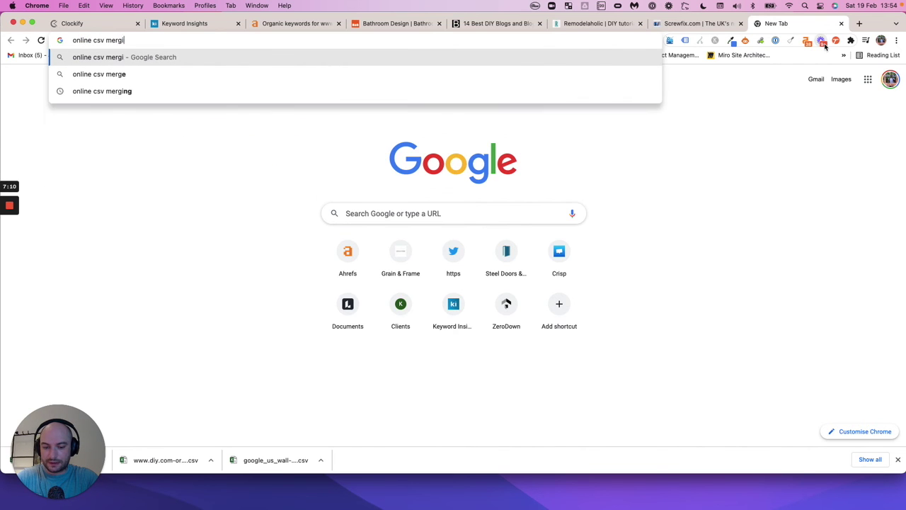
pyautogui.write('ng tool')
pyautogui.press('Return')
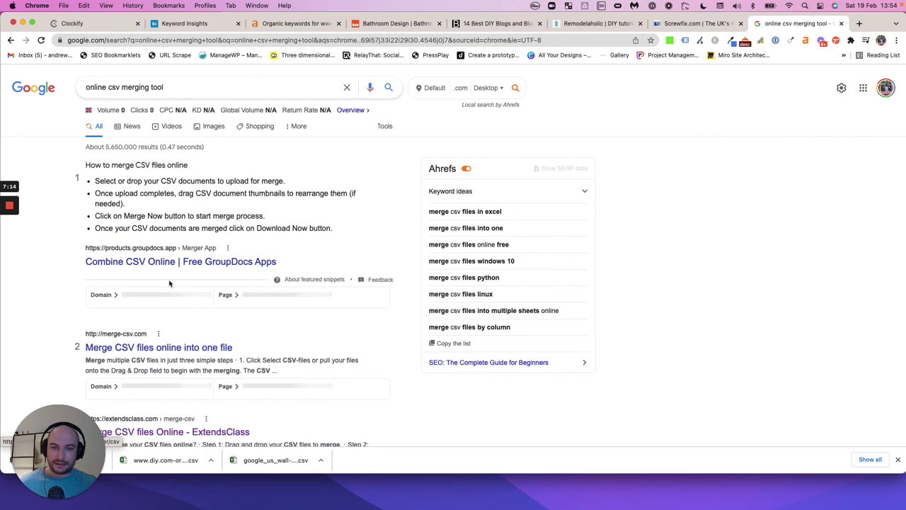
pyautogui.scroll(-1, 182, 390)
# Step: Open the ExtendsClass 'Merge CSV files Online' result and consent to cookies
pyautogui.click(181, 391)
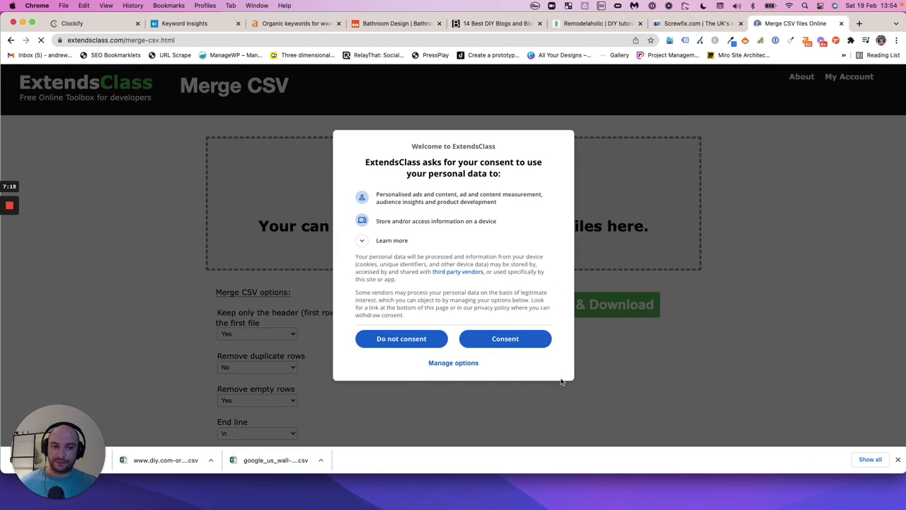
pyautogui.click(503, 340)
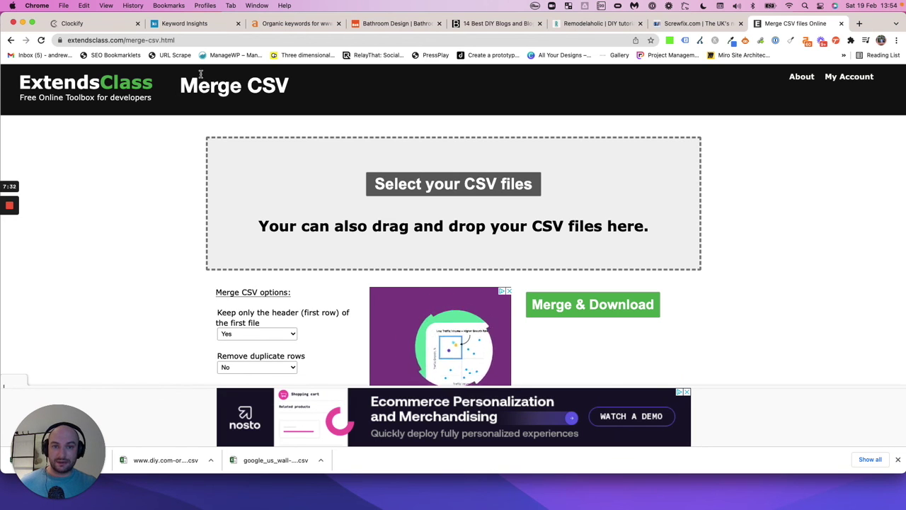
# Step: Switch back to the Keyword Insights tab showing the B&Q Test order review
pyautogui.click(191, 23)
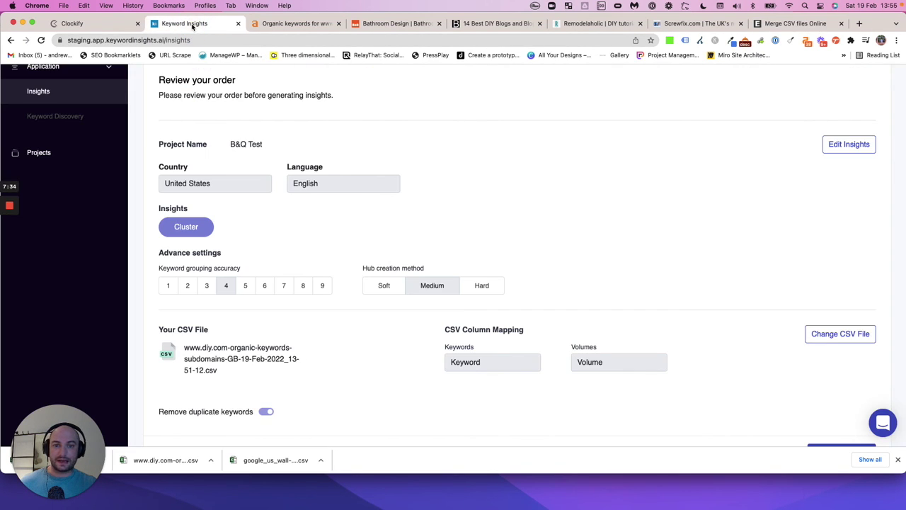